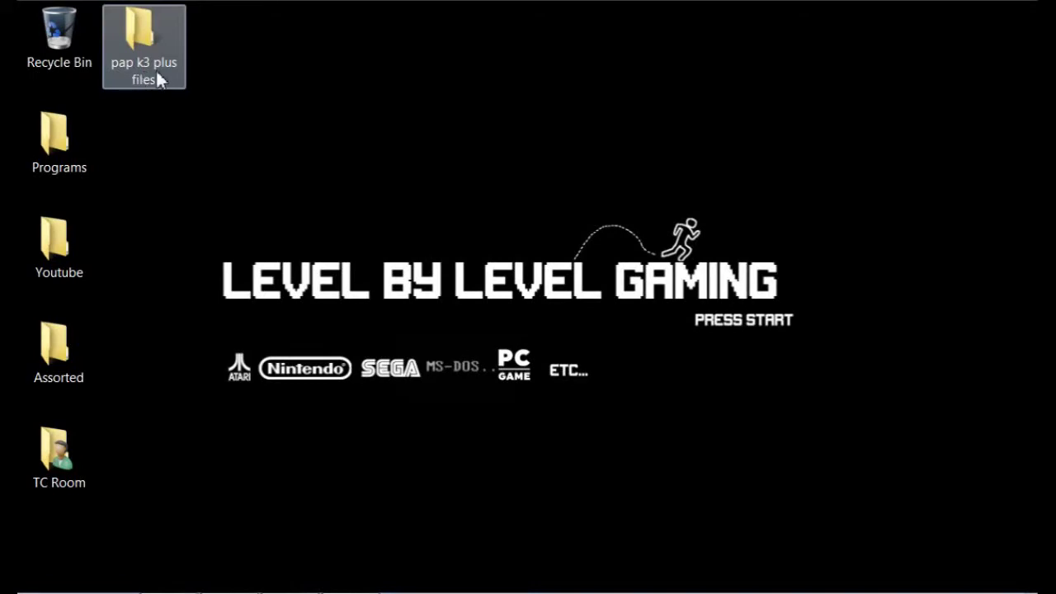
- View the PAP K3 circuit board photo 20180402_133137 in Windows Photo Viewer to examine the microSD card and chips
click(354, 581)
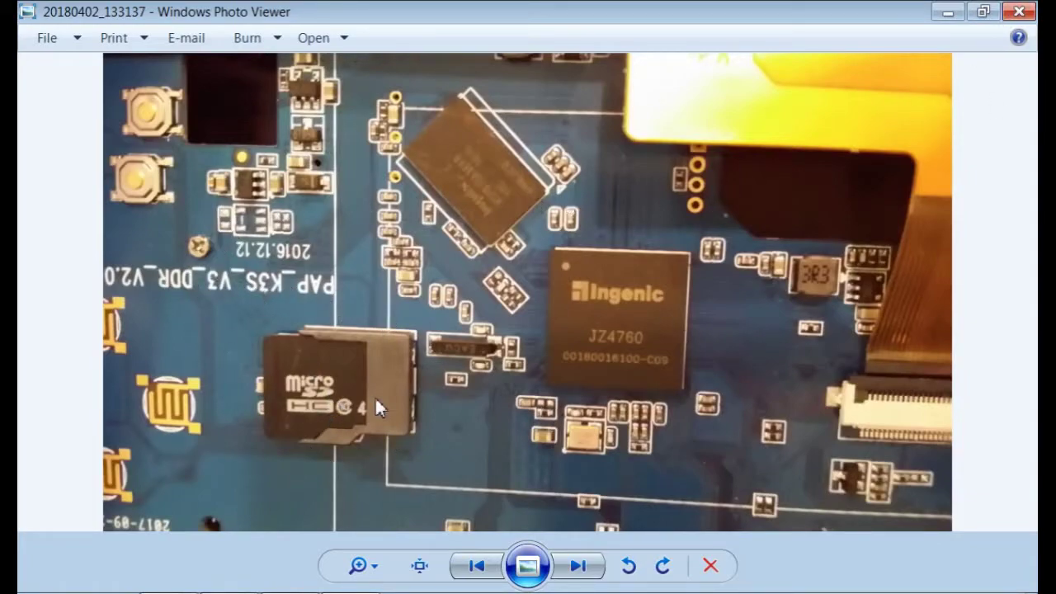
click(949, 20)
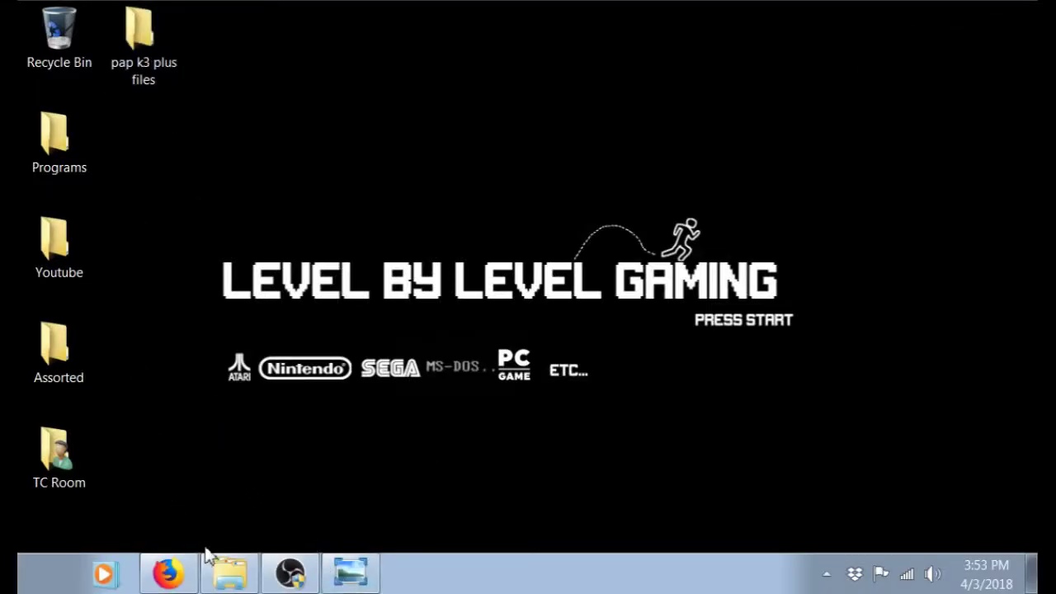
- Switch to Windows Explorer and review the removable disks (E:) and (G:) and the contents of the pap k3 plus files folder
click(228, 576)
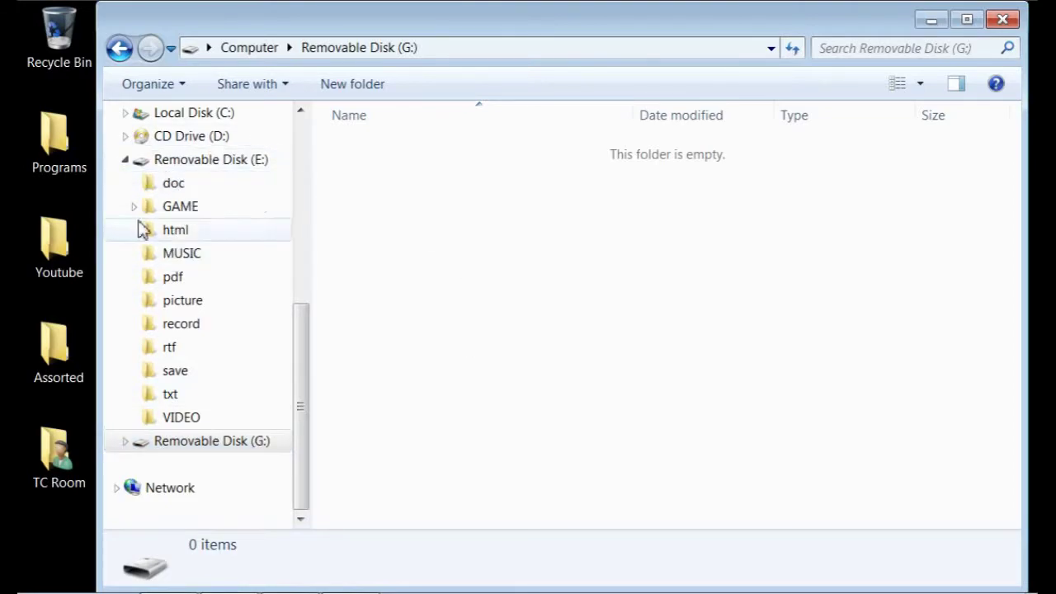
click(928, 23)
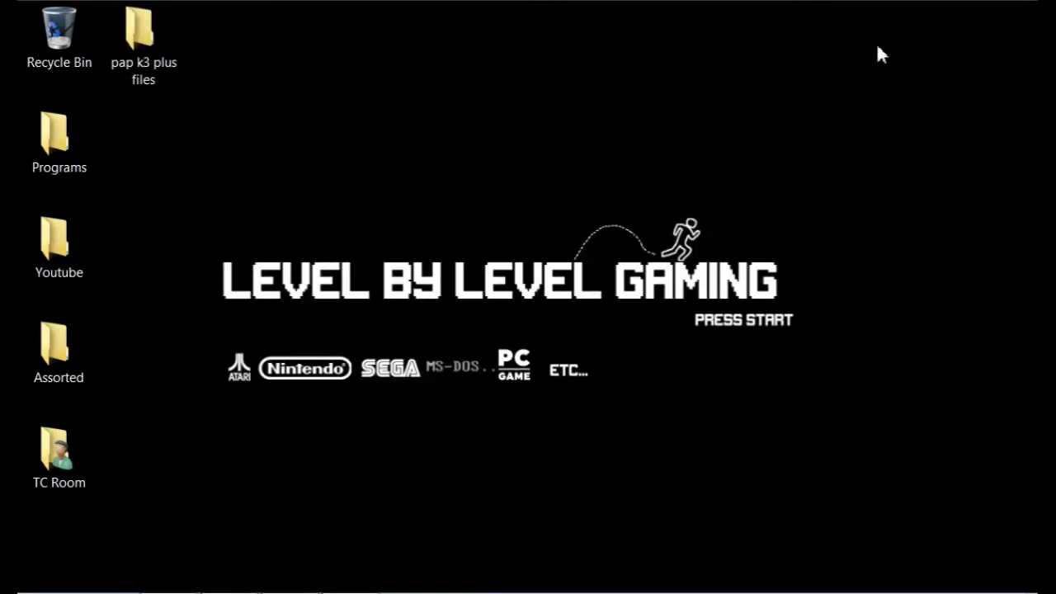
double_click(131, 49)
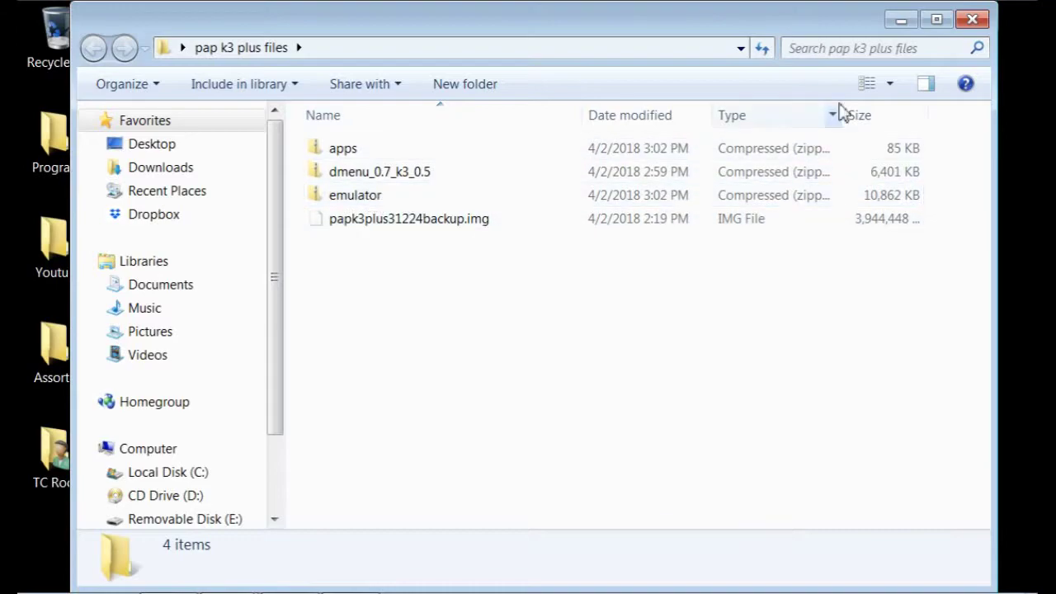
click(903, 20)
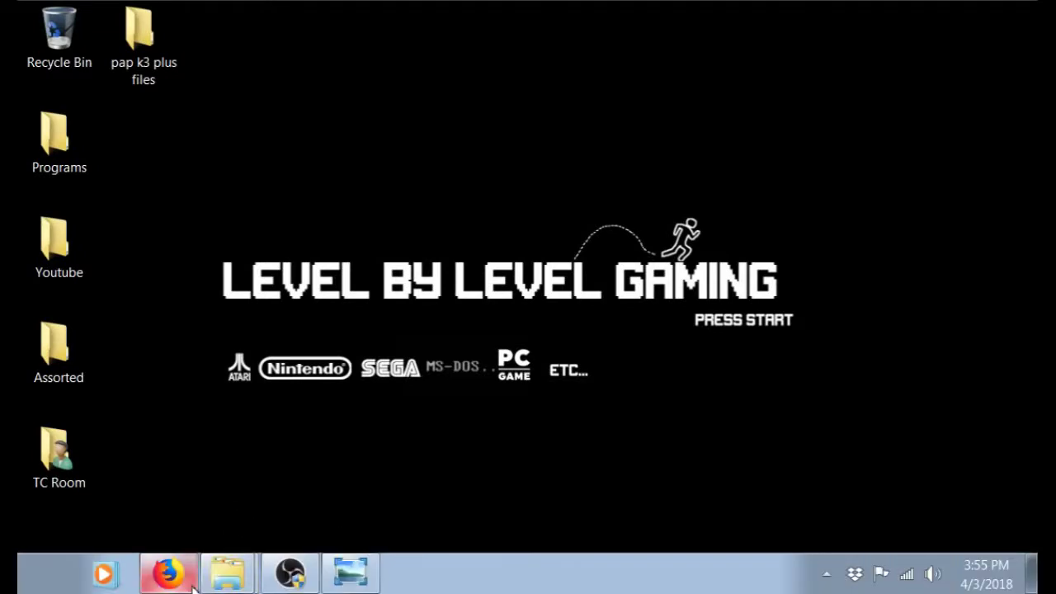
- Switch to Firefox and open the Dingoonity.org forum index from the dingoonity search results
click(169, 573)
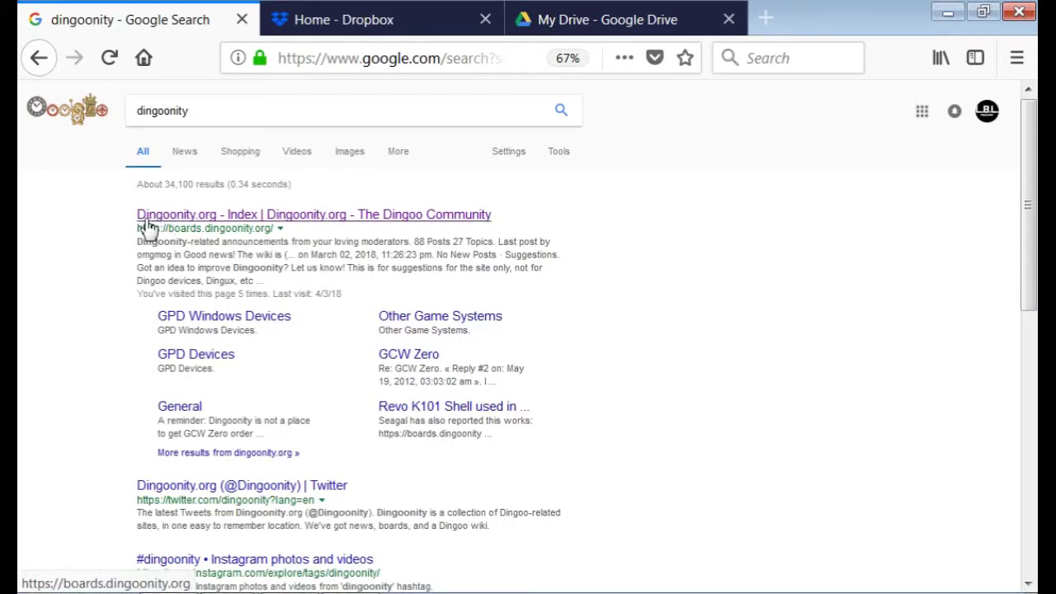
click(200, 221)
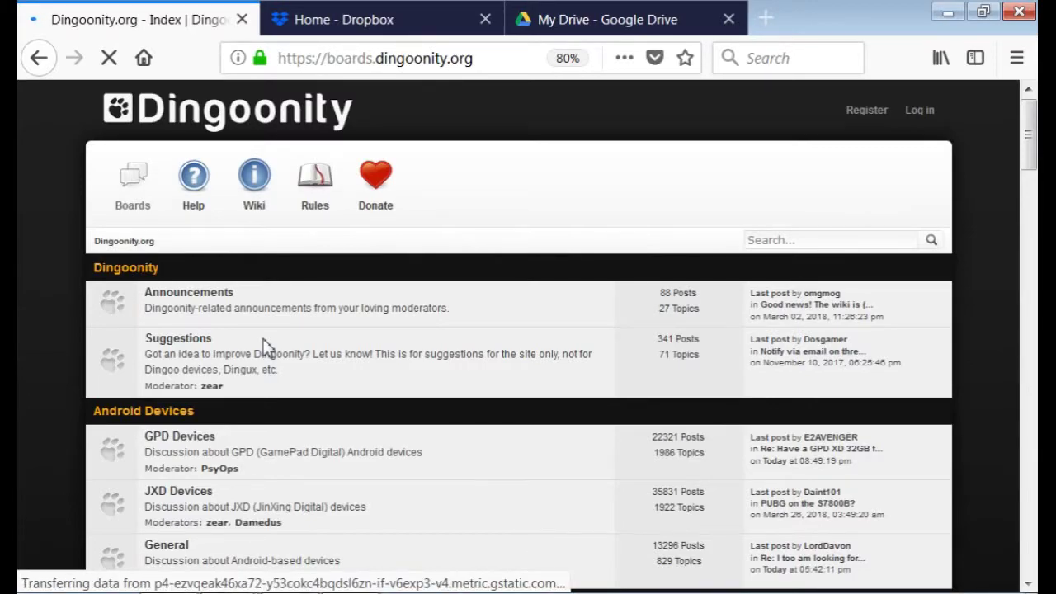
scroll(264, 344, down, 2)
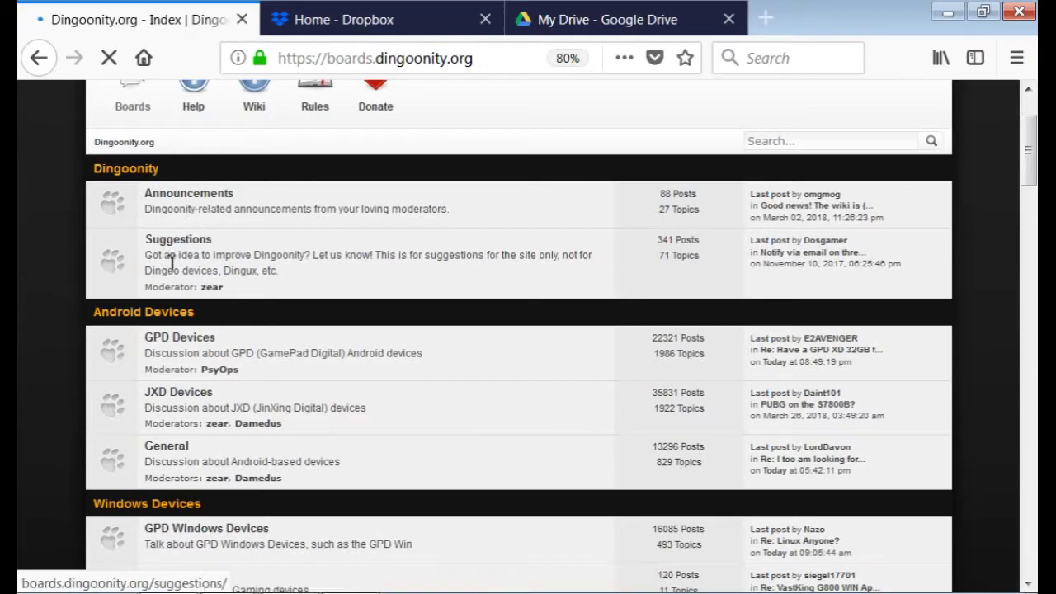
scroll(207, 264, up, 2)
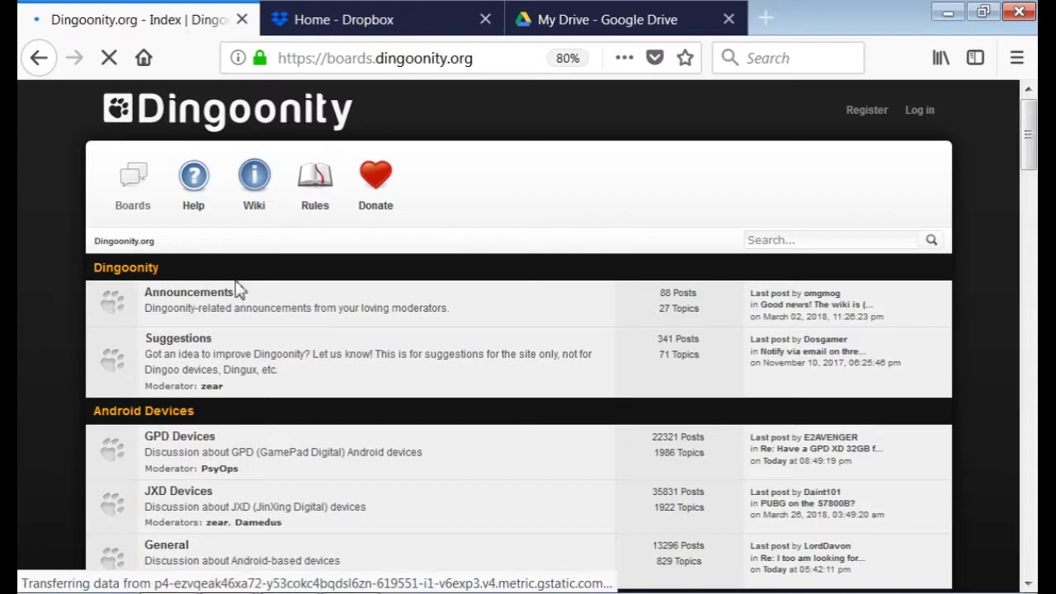
- Check the processor model in the circuit board photo and open the forum's Ingenic JZ47xx Devices board under Other Portable Consoles
click(364, 576)
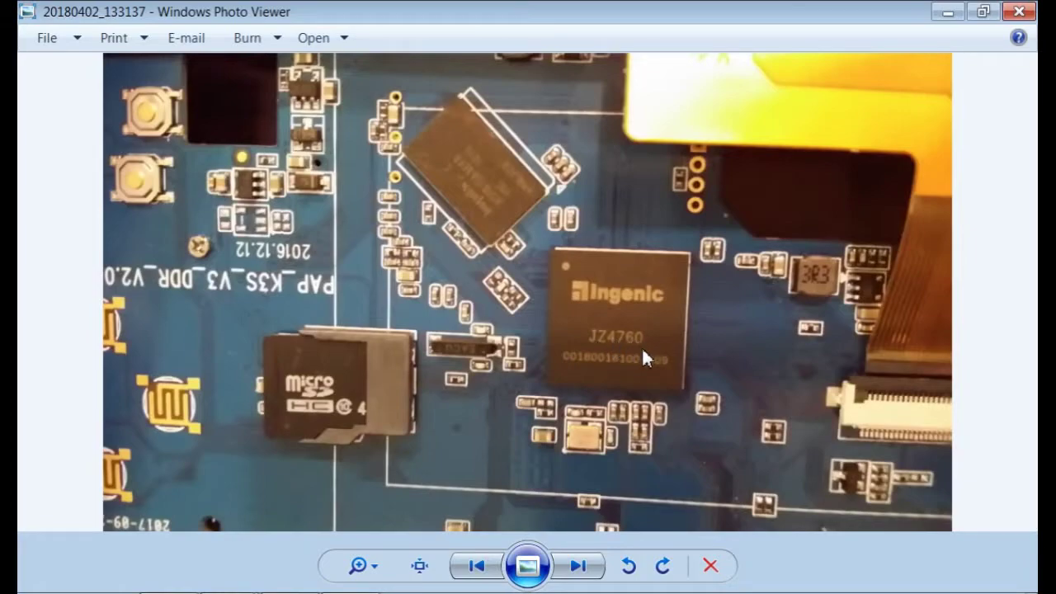
click(948, 11)
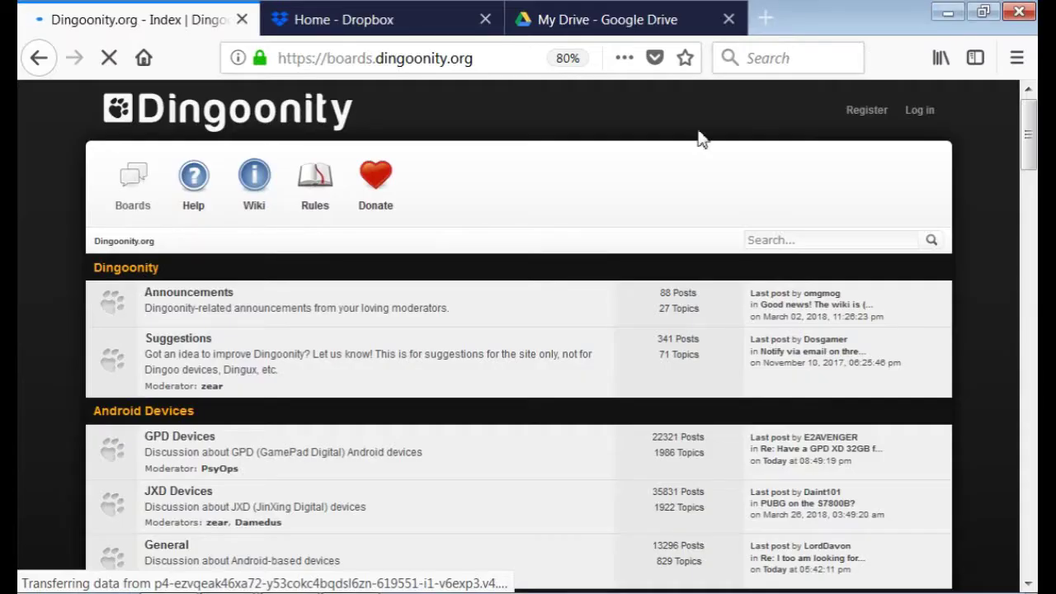
scroll(157, 334, down, 2)
scroll(190, 356, down, 14)
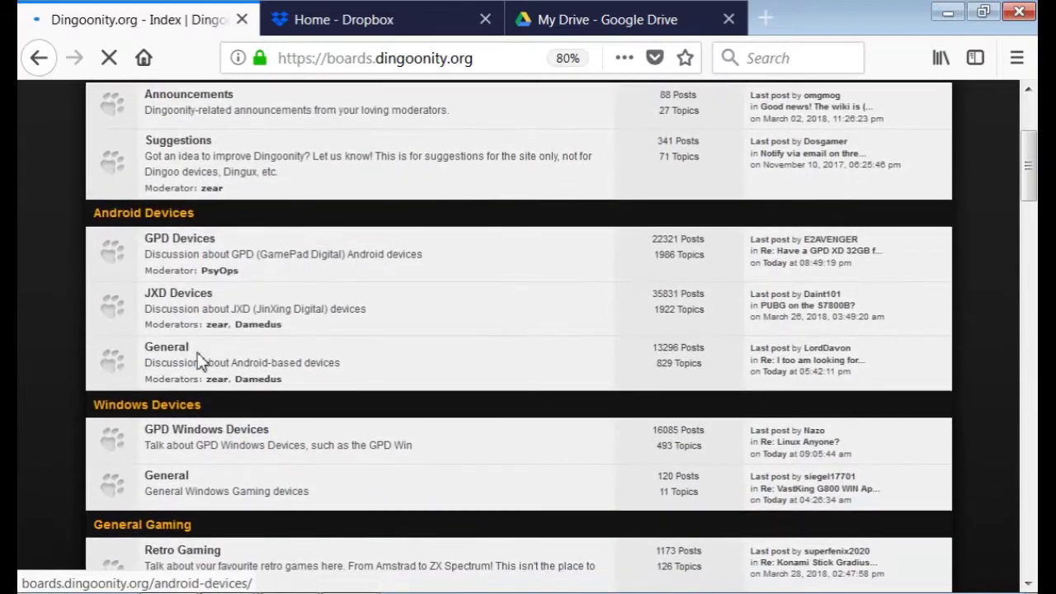
scroll(189, 357, down, 9)
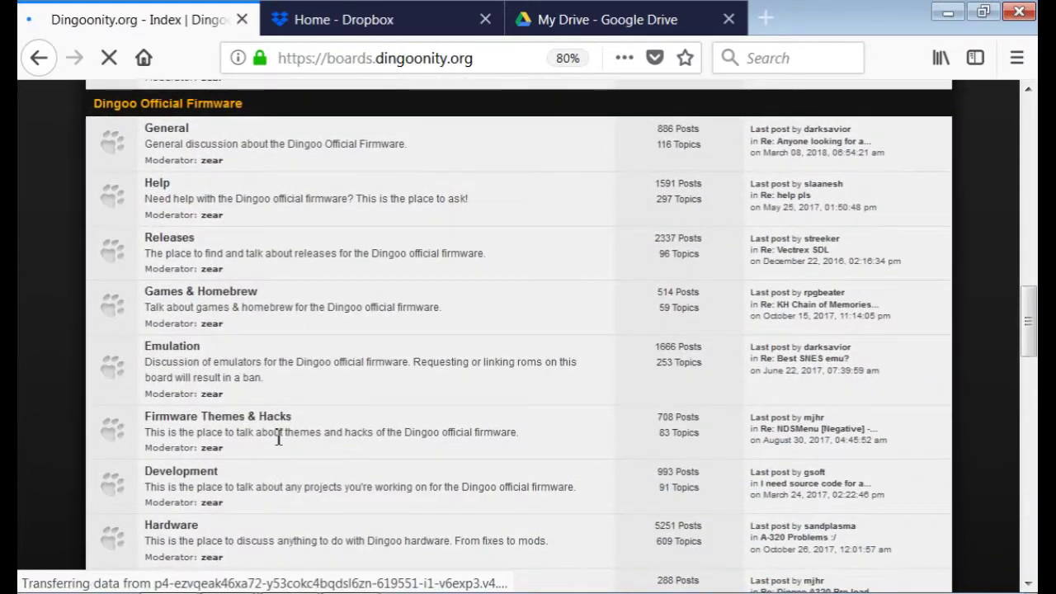
scroll(279, 444, down, 2)
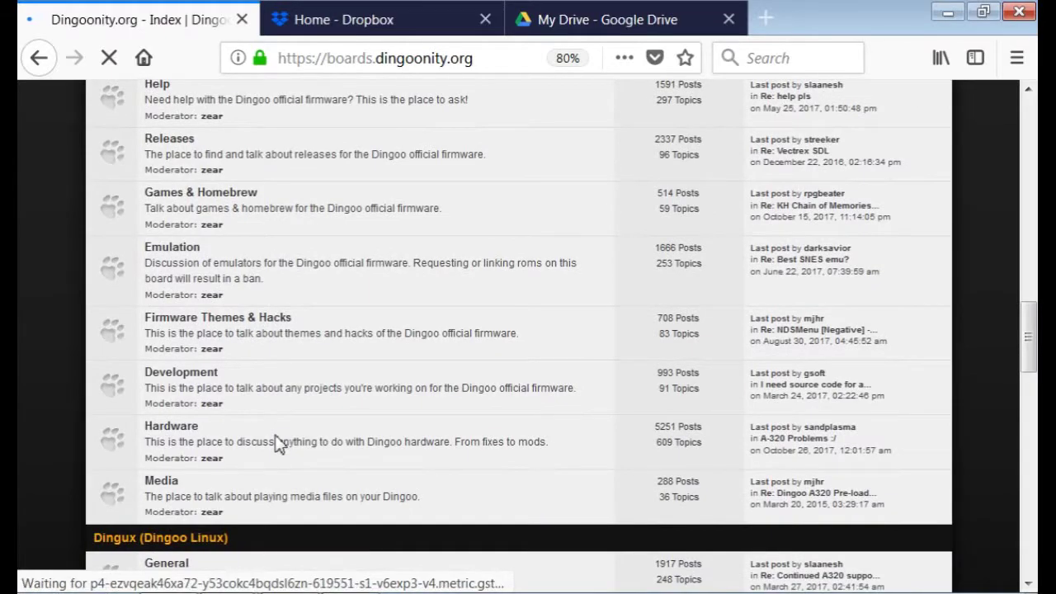
scroll(279, 444, down, 2)
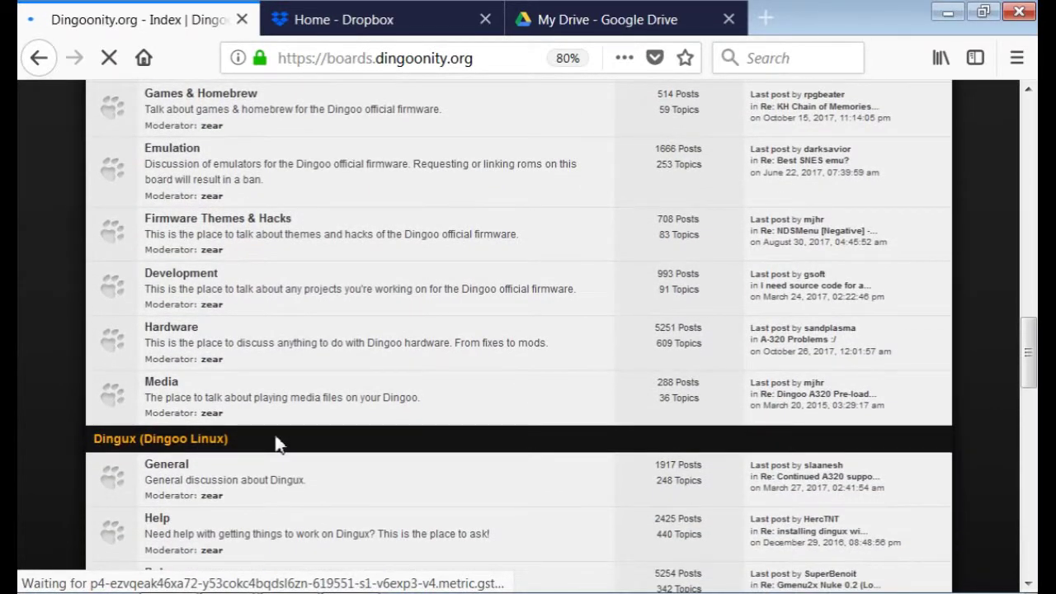
scroll(153, 495, down, 2)
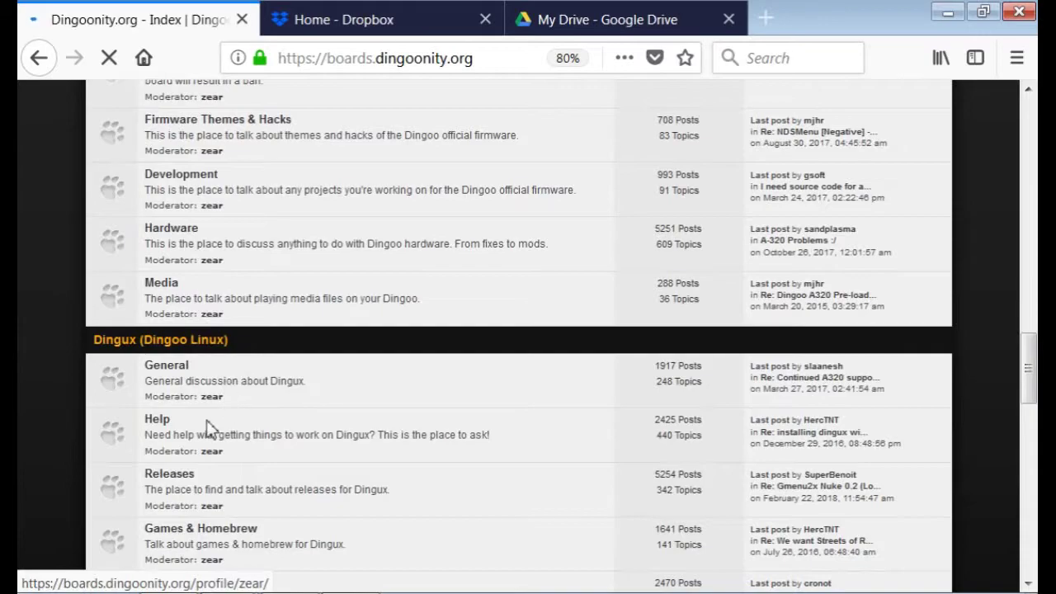
scroll(208, 428, down, 2)
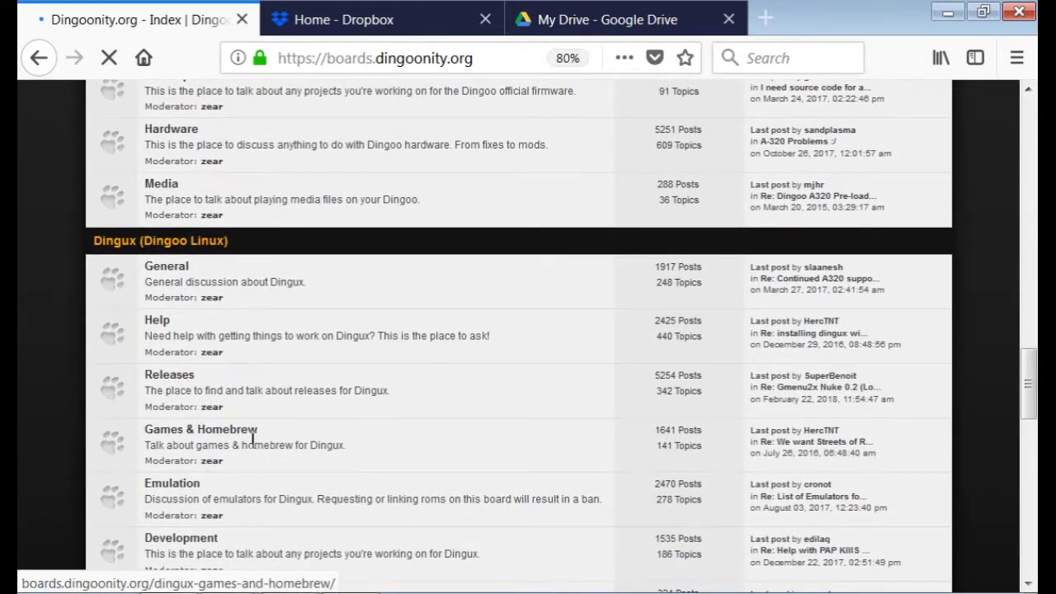
scroll(229, 415, down, 2)
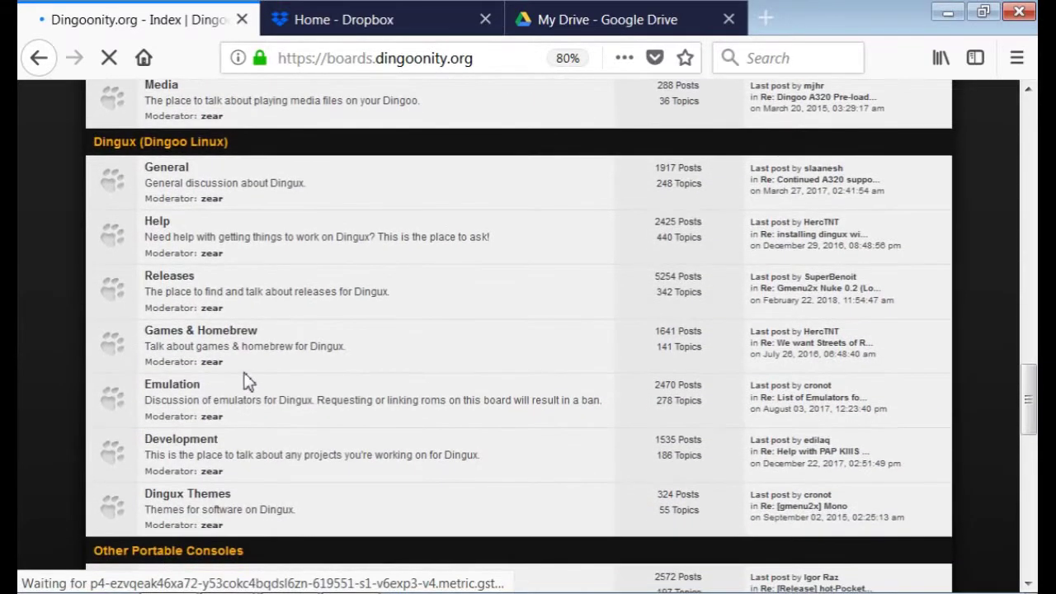
scroll(247, 378, down, 4)
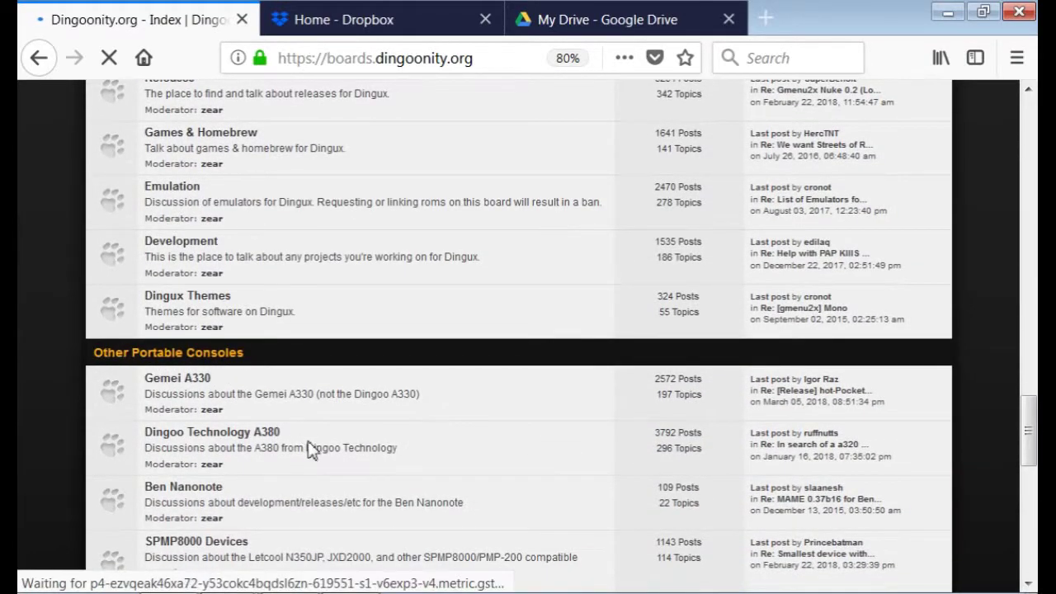
scroll(264, 454, down, 6)
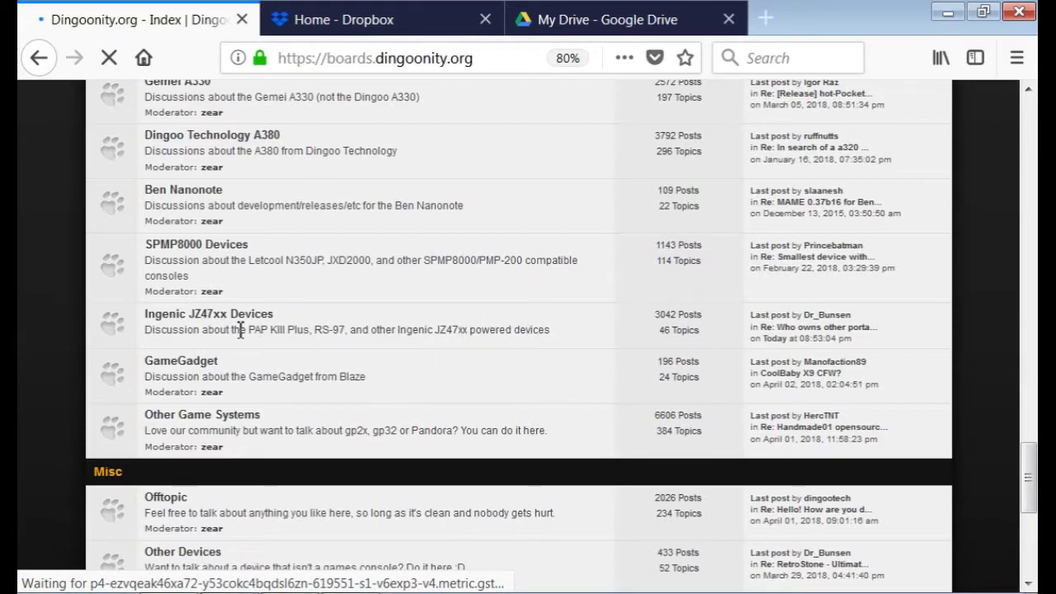
click(165, 318)
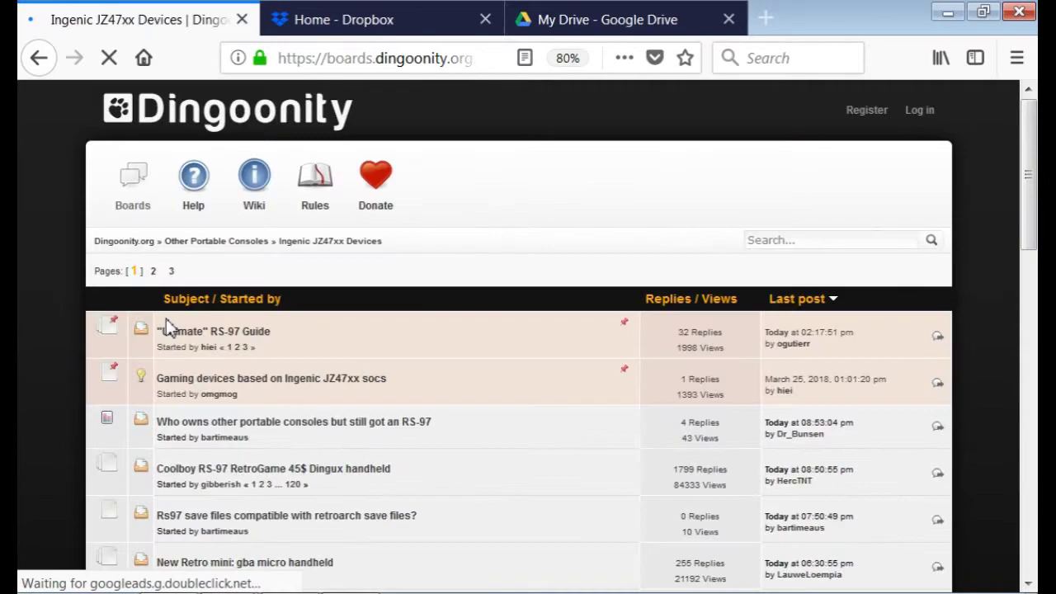
- Open the topic "PAP KIII Plus (Dingux, 480x272 screen)" in the Ingenic JZ47xx Devices board
scroll(166, 318, down, 5)
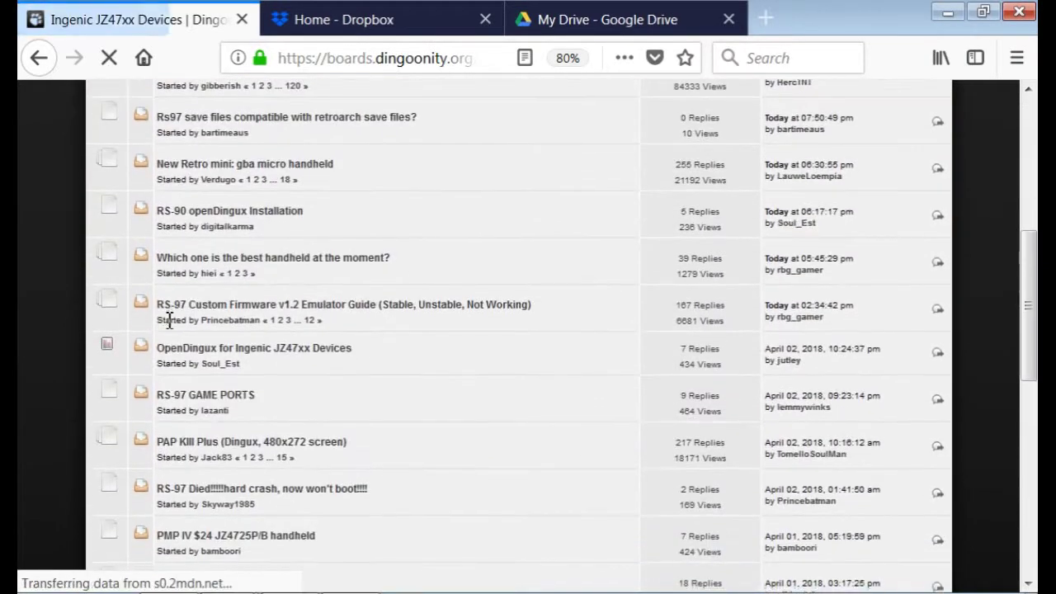
scroll(169, 320, down, 7)
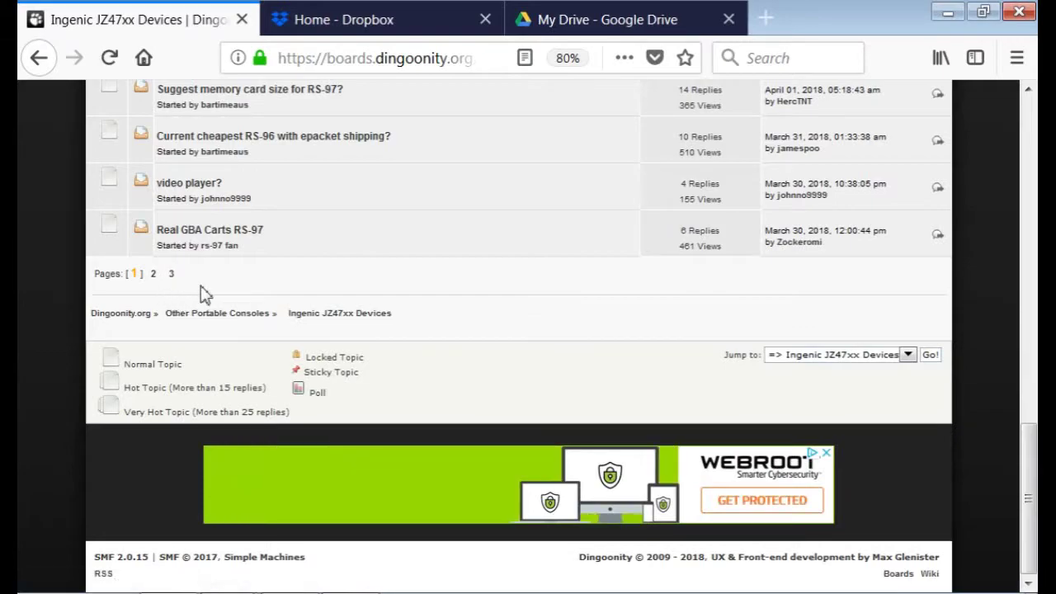
scroll(207, 306, up, 1)
scroll(213, 312, up, 2)
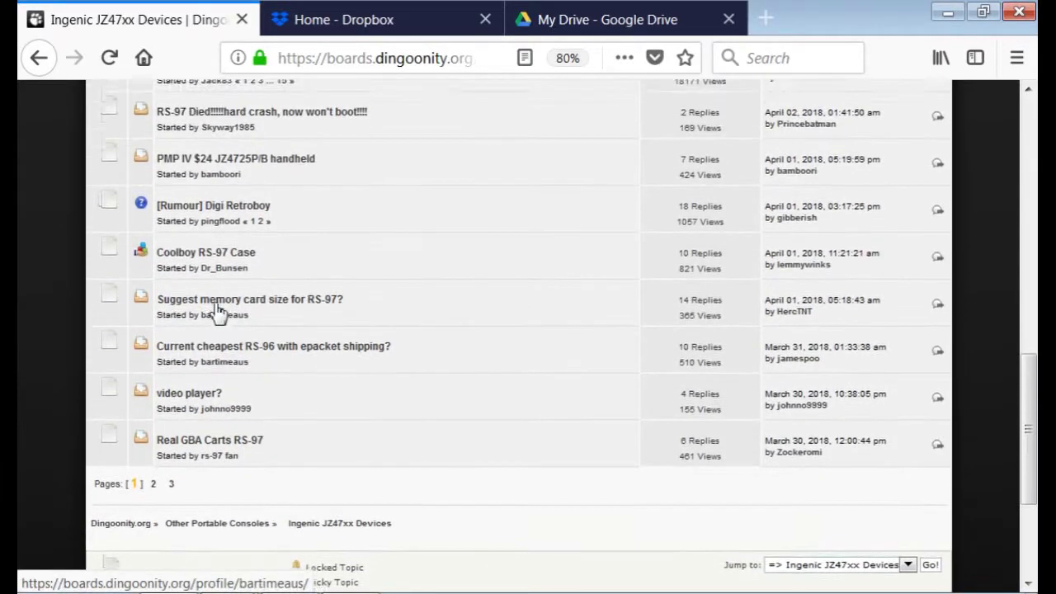
scroll(217, 310, up, 3)
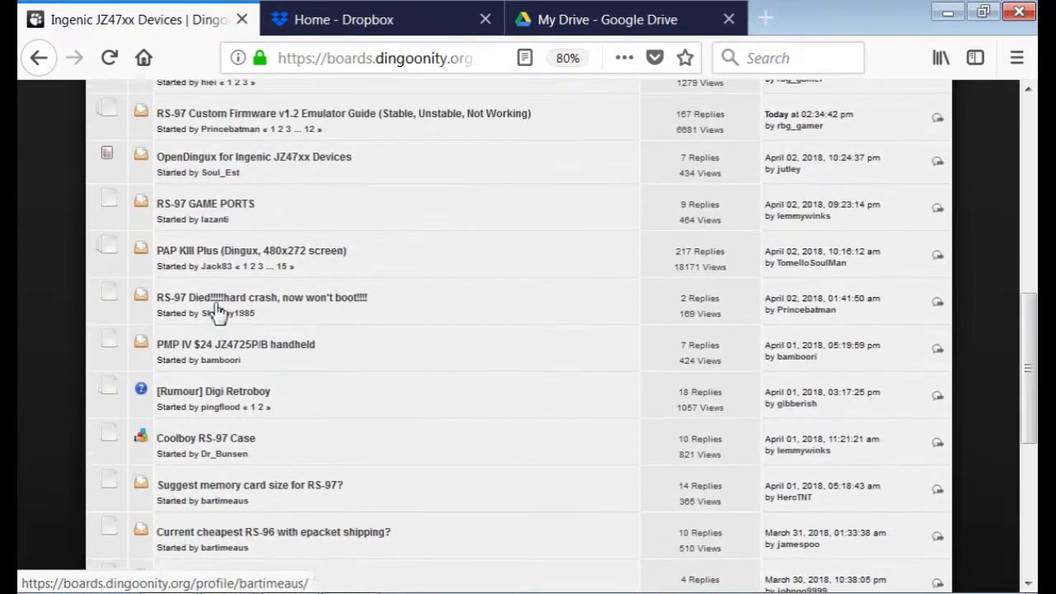
click(196, 261)
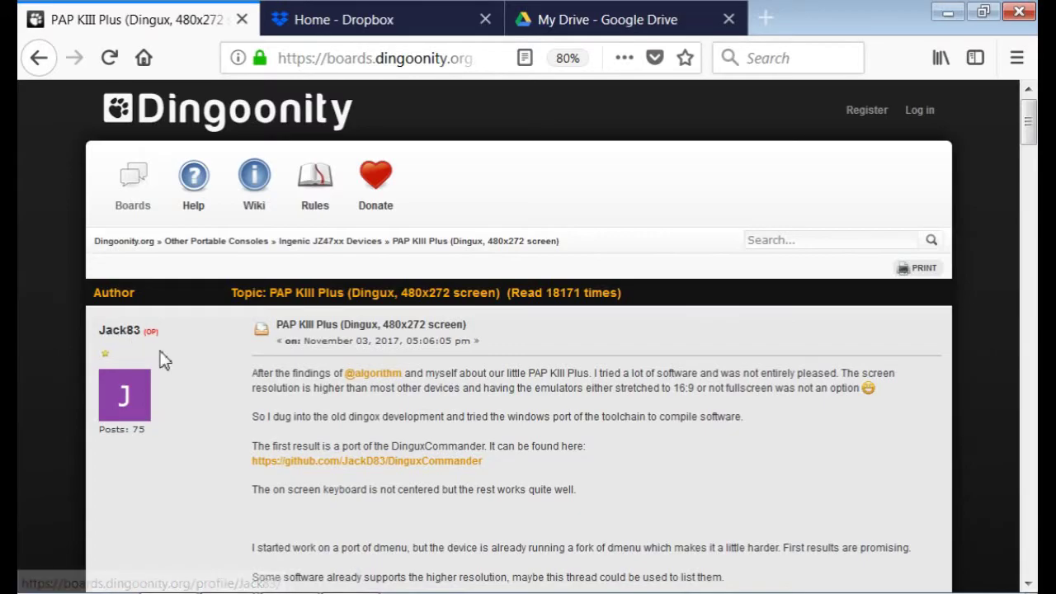
- Look through the thread's replies for the dmenu releases, their installation instructions and configuration notes
scroll(160, 358, down, 15)
scroll(581, 382, down, 3)
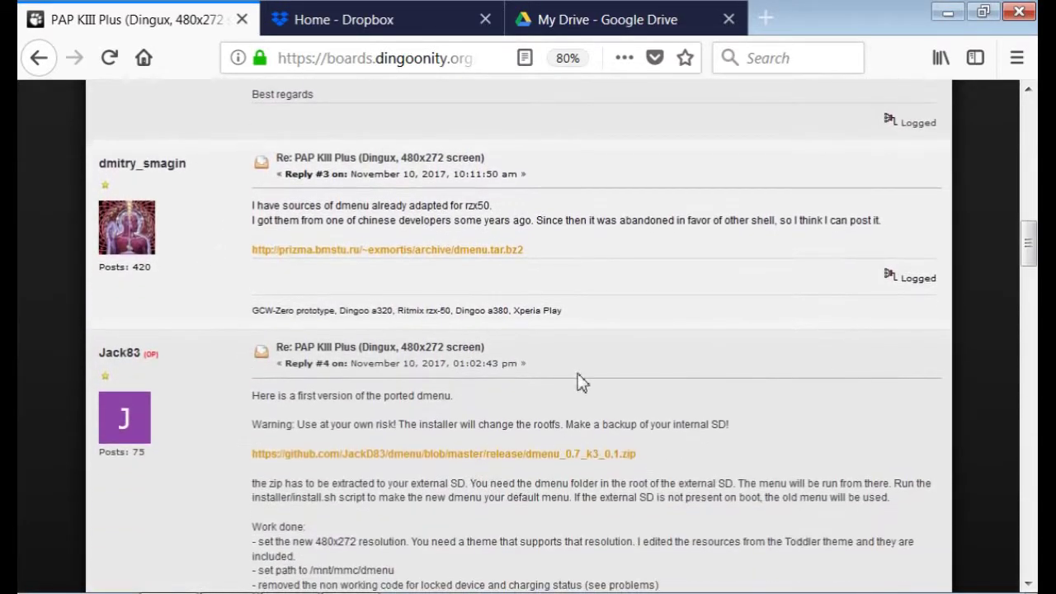
scroll(405, 544, down, 12)
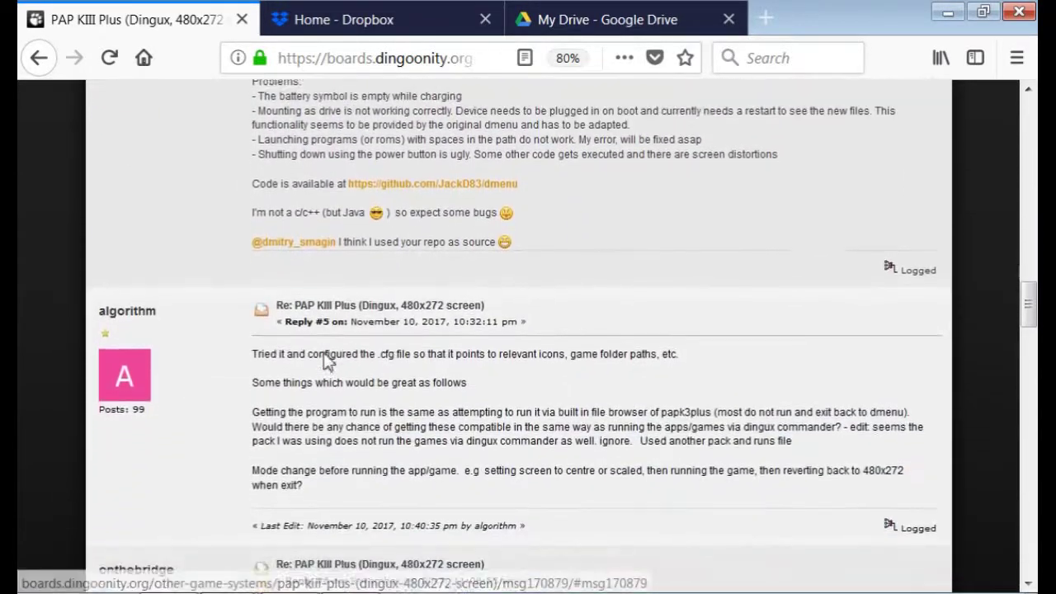
scroll(323, 357, down, 1)
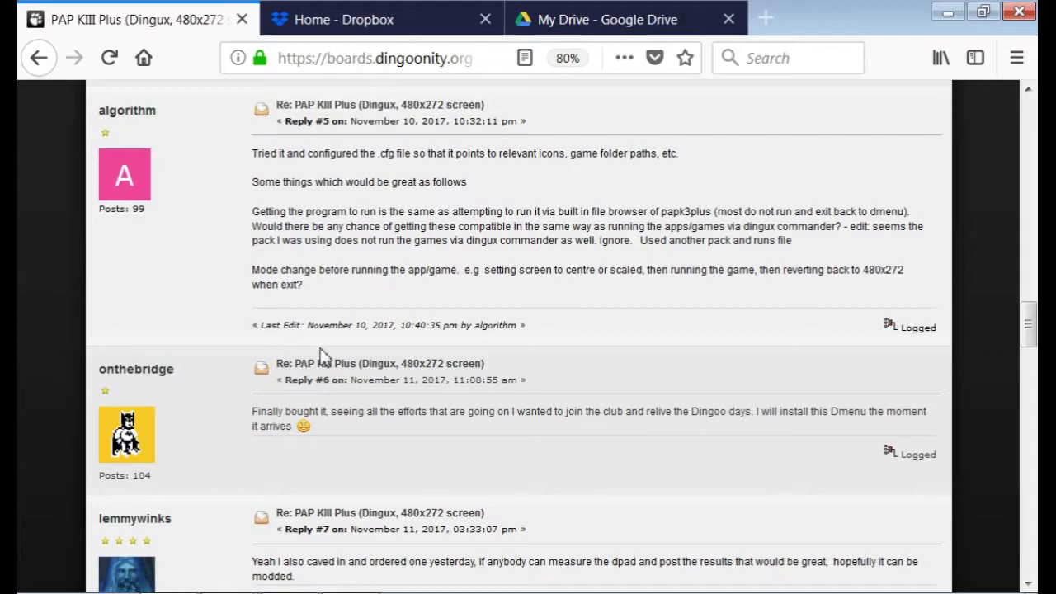
scroll(323, 357, down, 3)
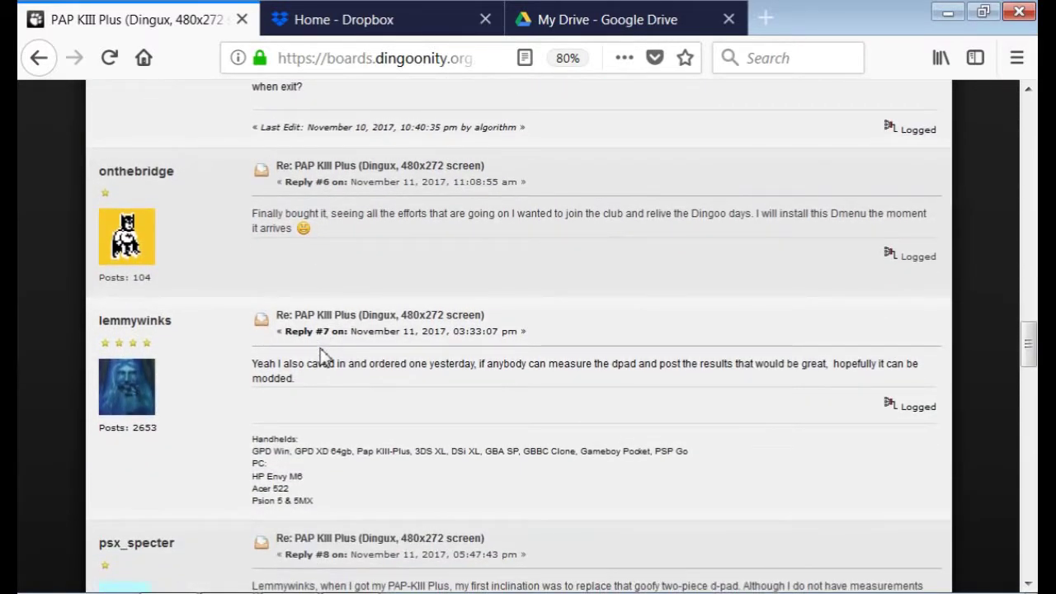
scroll(278, 388, down, 10)
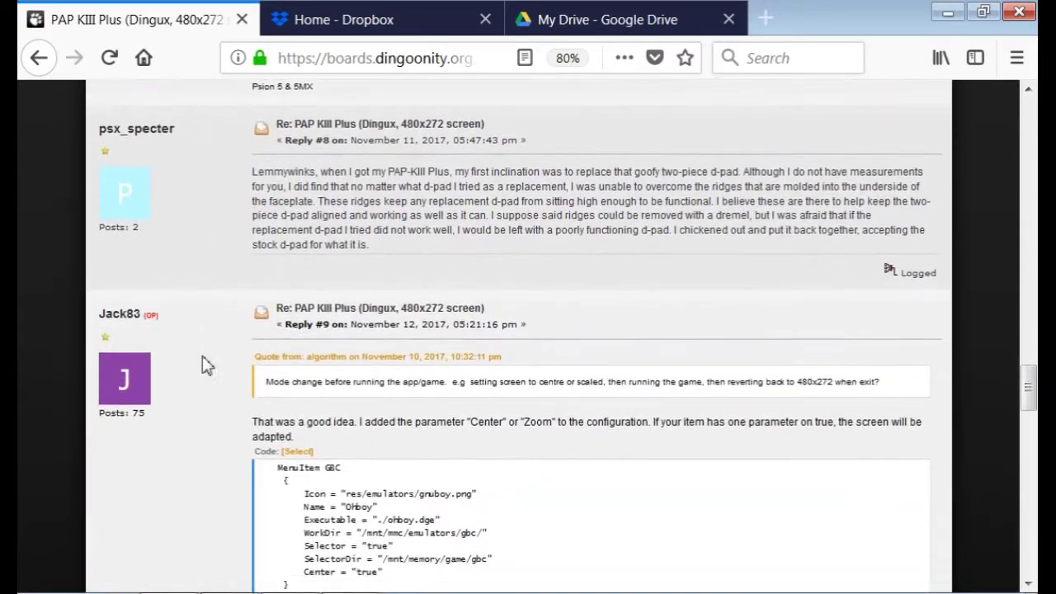
scroll(207, 365, down, 2)
scroll(206, 366, up, 8)
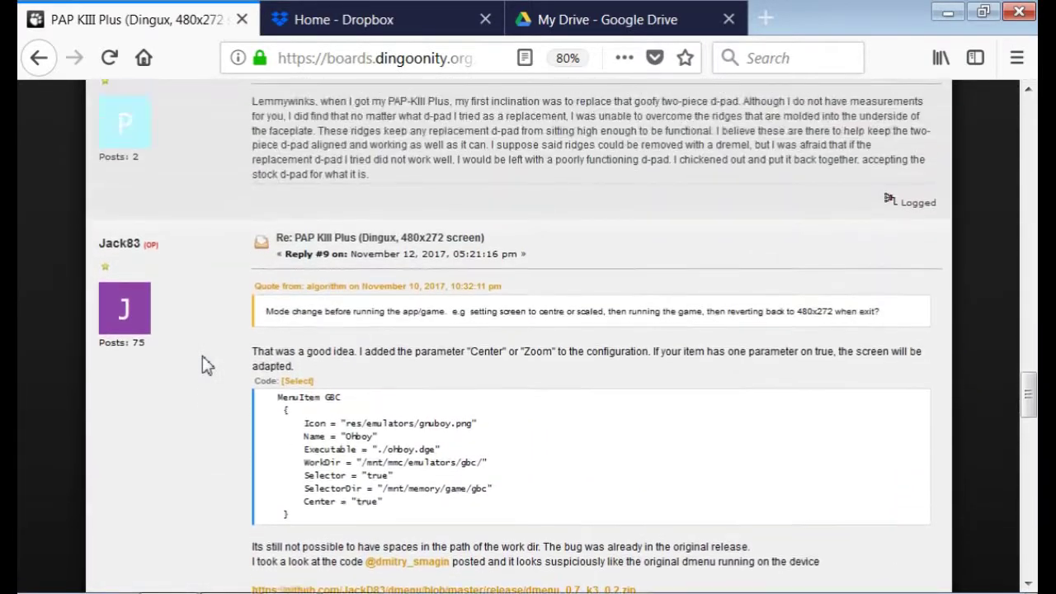
scroll(202, 299, up, 3)
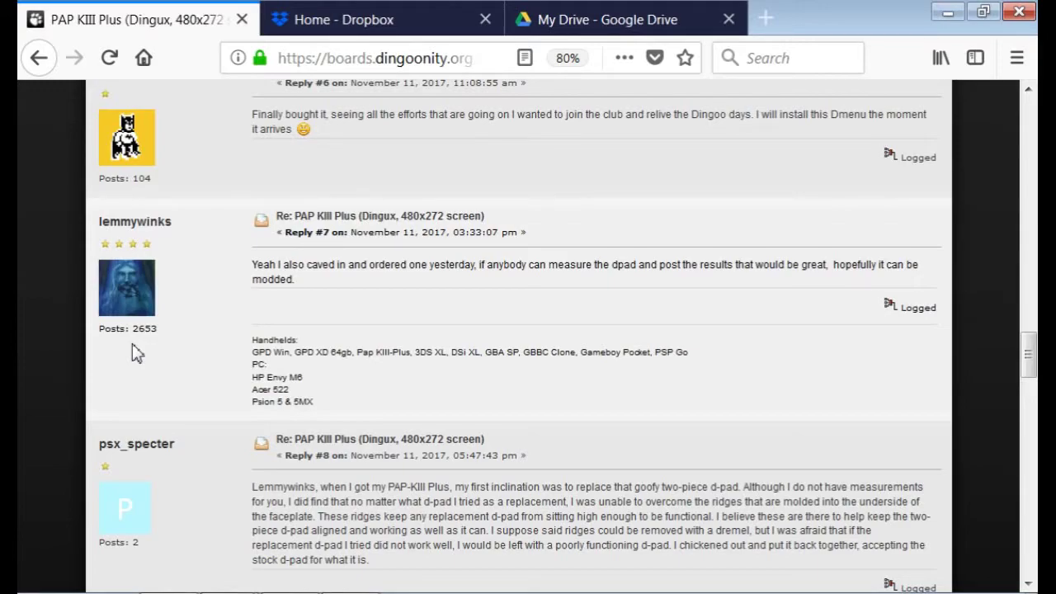
scroll(160, 365, down, 2)
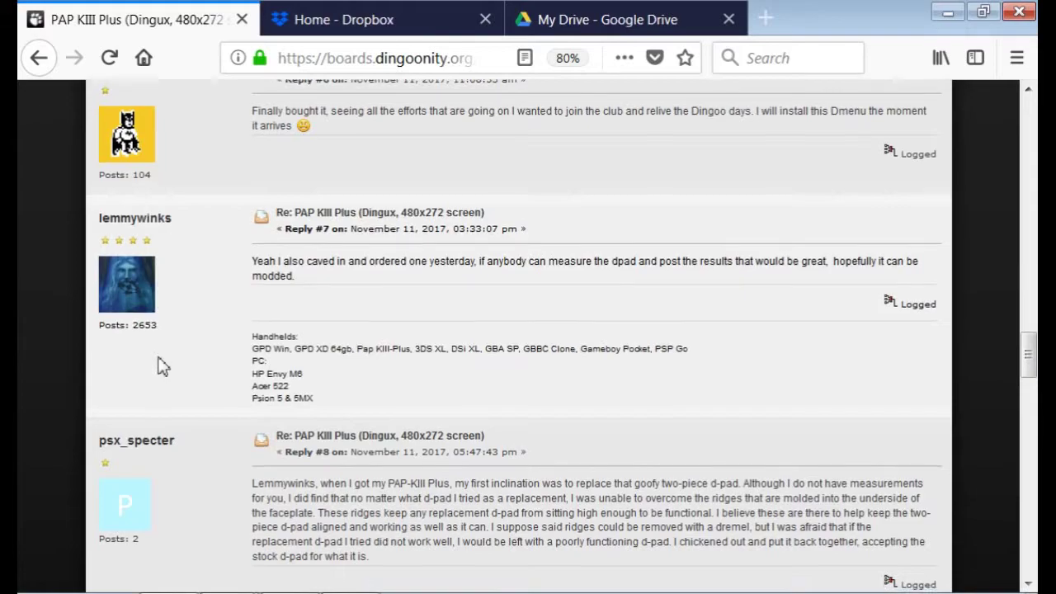
- Review the topic's first page again, from the opening DinguxCommander post to the first dmenu release and the SD card size replies
scroll(227, 300, down, 2)
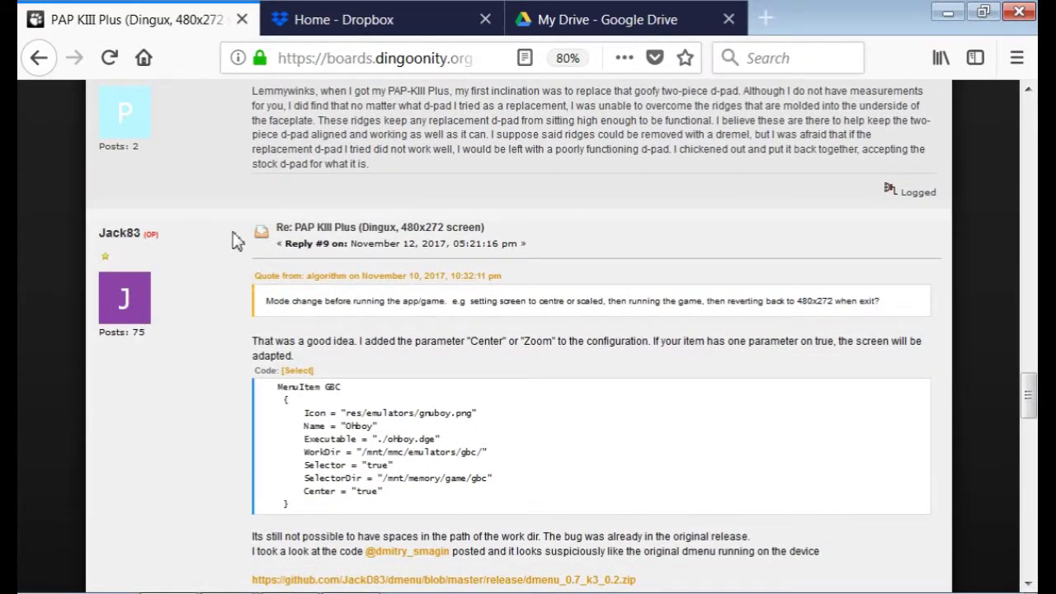
scroll(221, 371, up, 10)
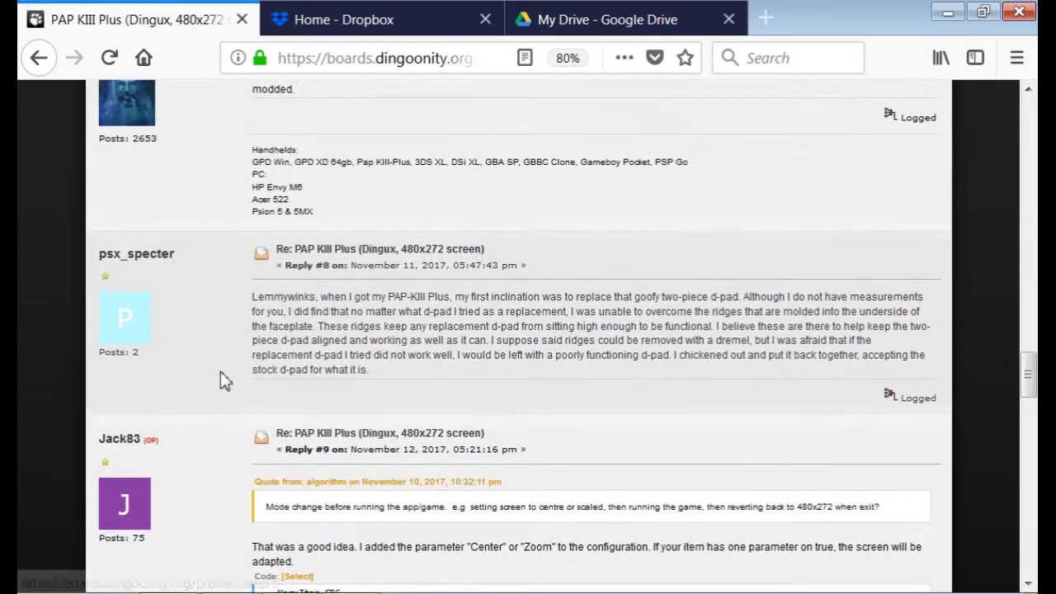
scroll(239, 358, up, 10)
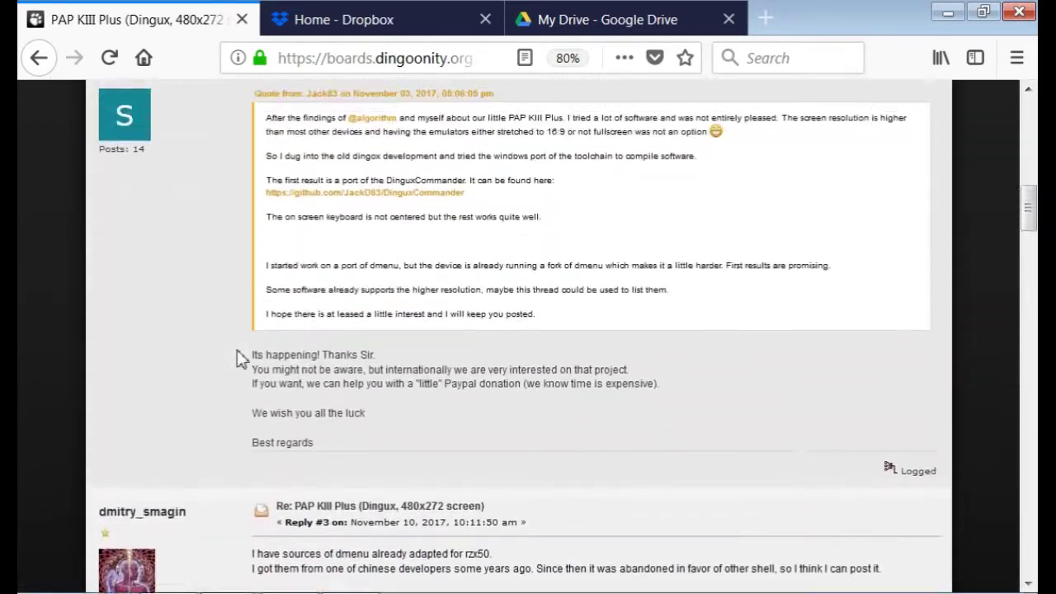
scroll(238, 358, up, 3)
scroll(251, 339, down, 8)
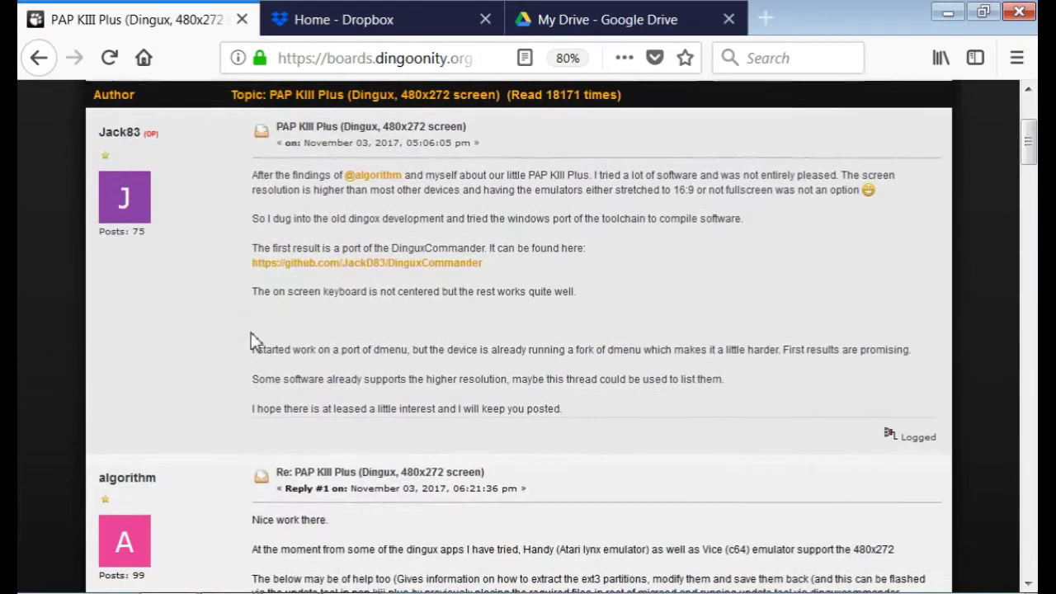
scroll(252, 341, down, 10)
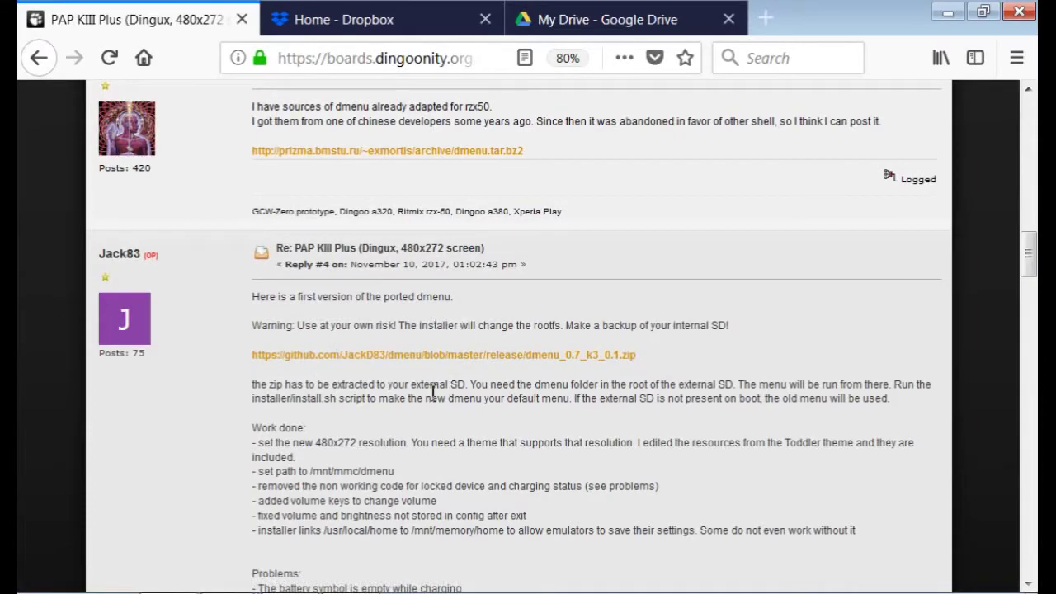
scroll(432, 392, down, 15)
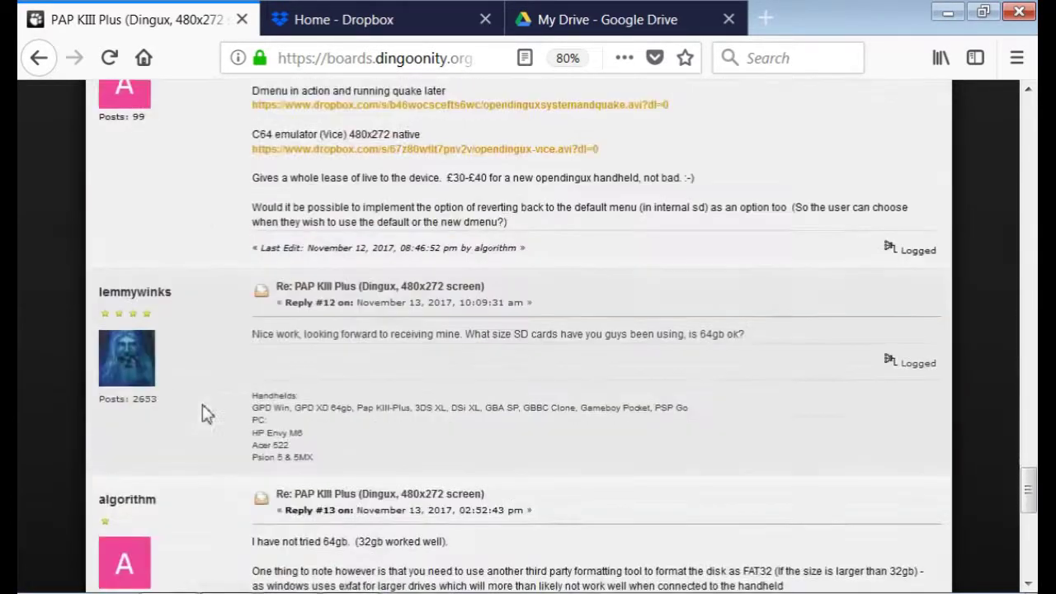
scroll(202, 412, down, 10)
- Skip ahead in the PAP KIII Plus topic by way of pages 3, 5 and 7 to page 8
click(170, 314)
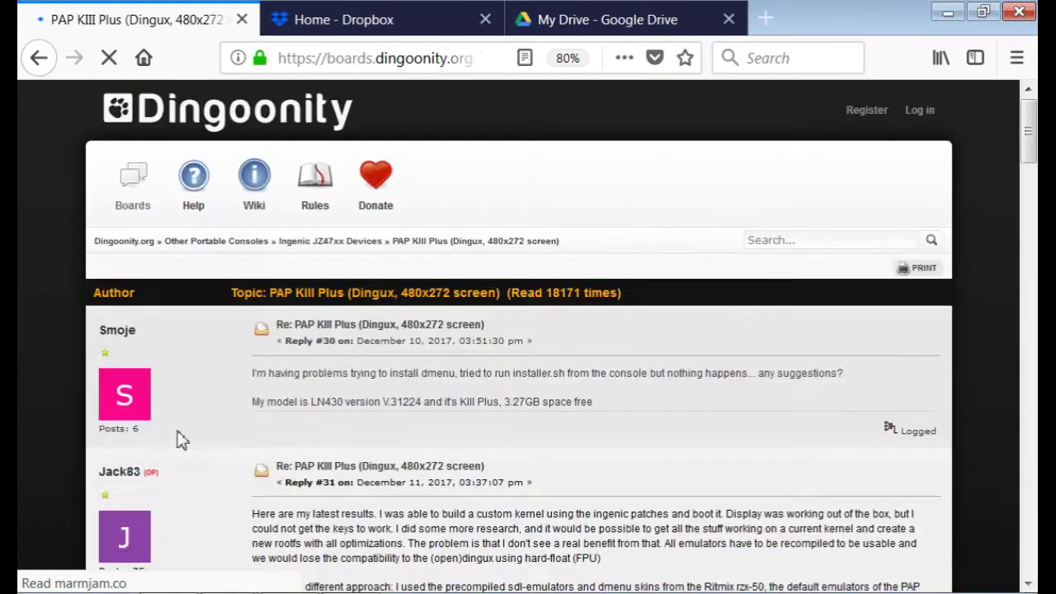
scroll(182, 437, down, 20)
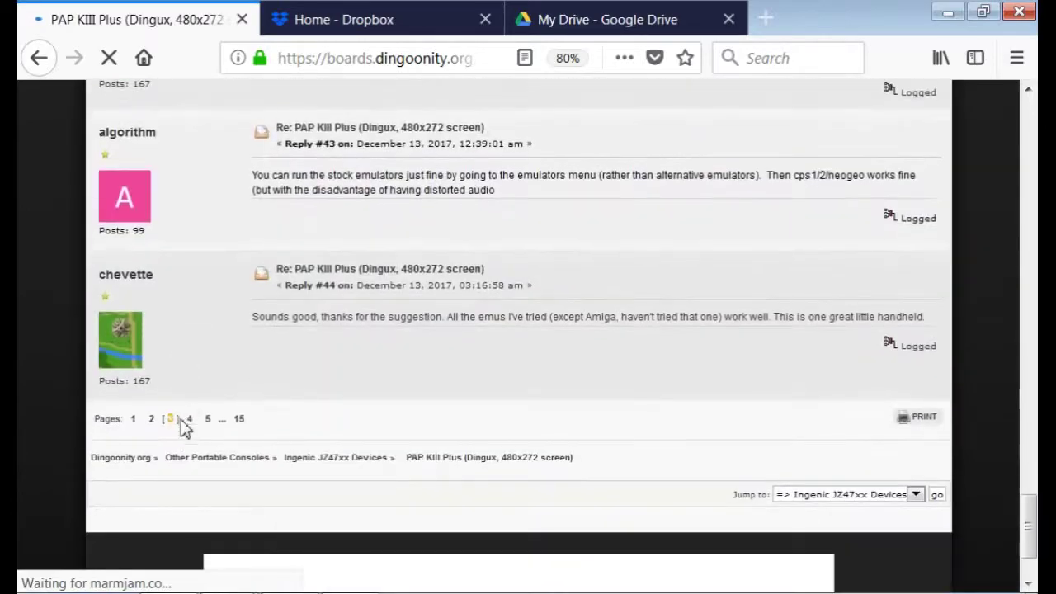
scroll(183, 416, down, 2)
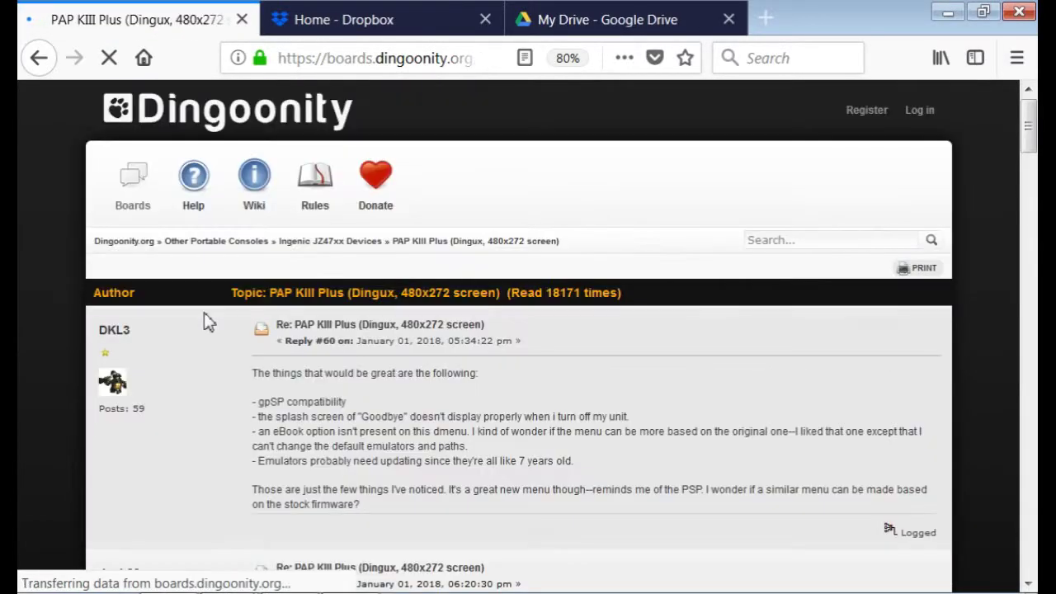
scroll(231, 541, down, 20)
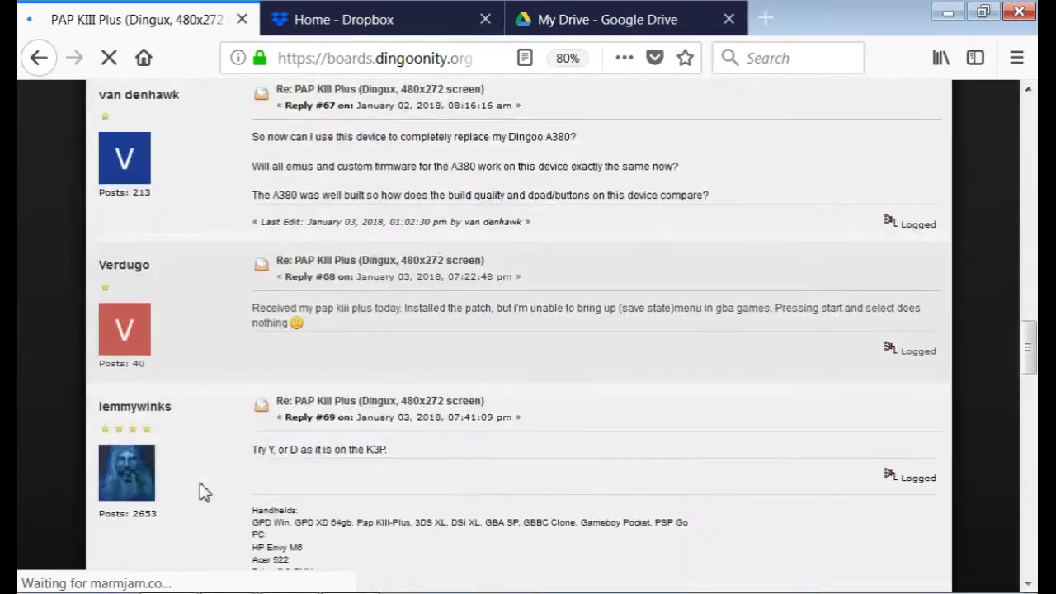
scroll(198, 480, down, 10)
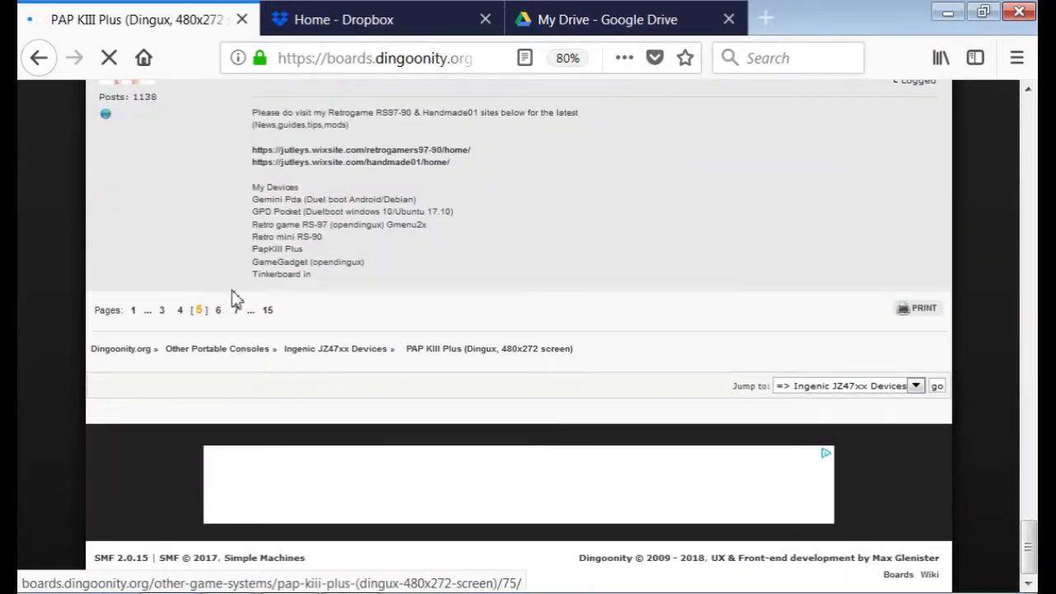
click(236, 313)
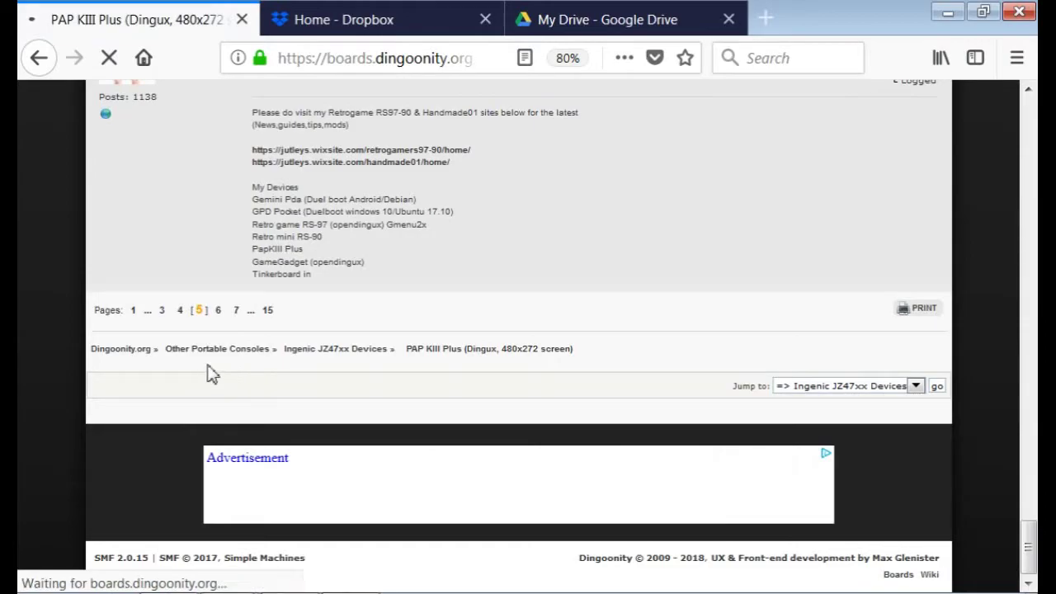
scroll(210, 374, down, 15)
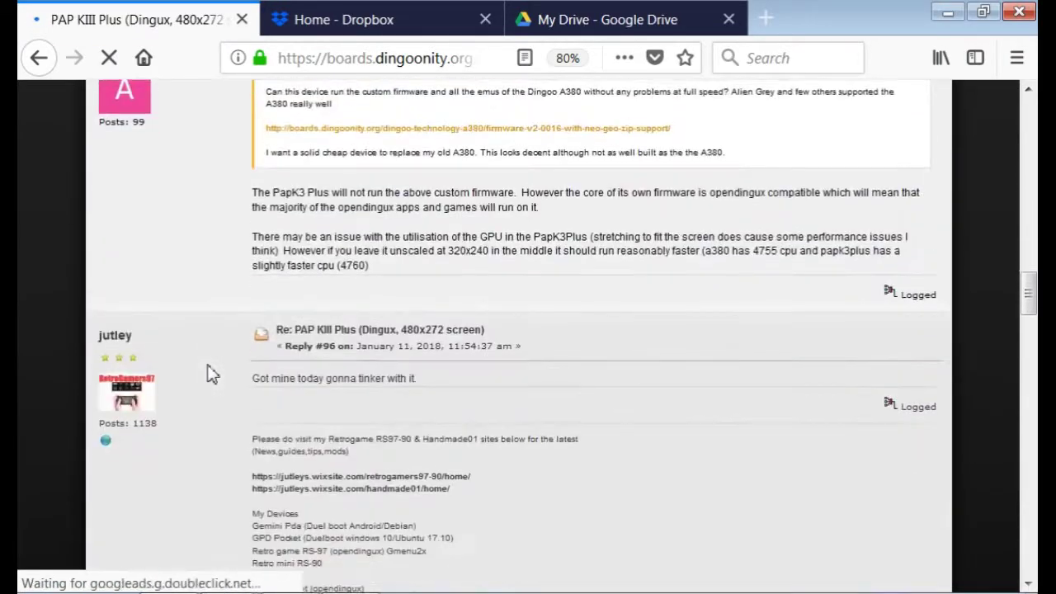
scroll(210, 374, down, 10)
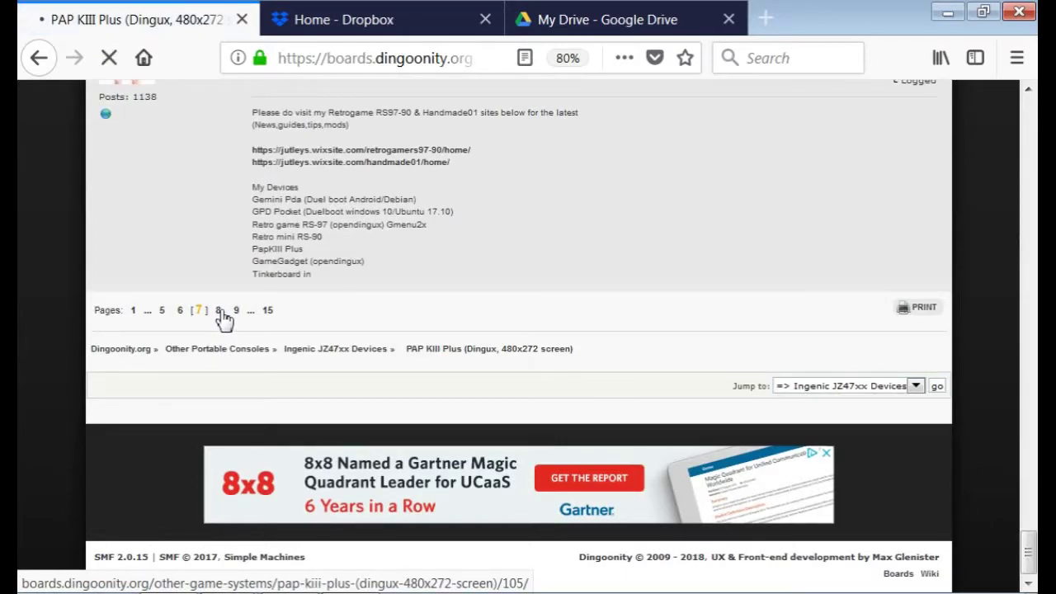
- Read the page 8 reply about the firmware flash app and the five firmware files it requires
scroll(223, 318, down, 2)
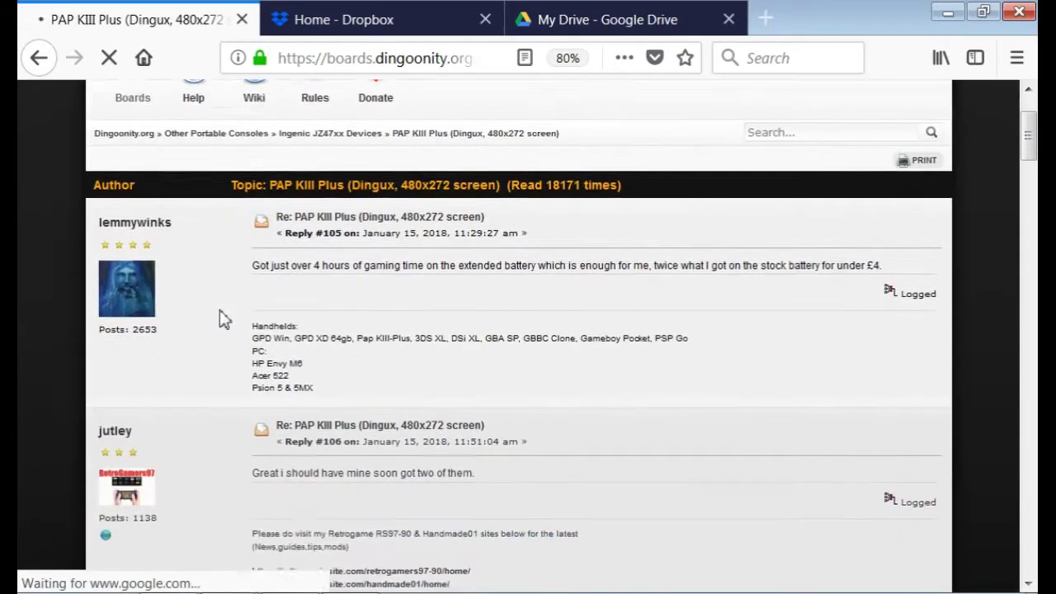
scroll(222, 318, down, 8)
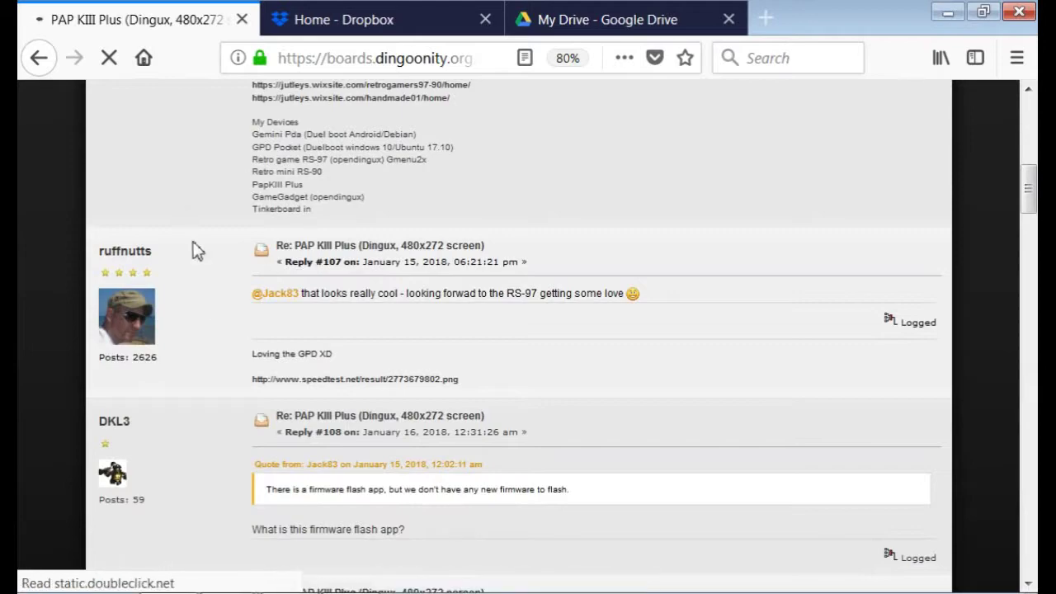
scroll(304, 394, down, 5)
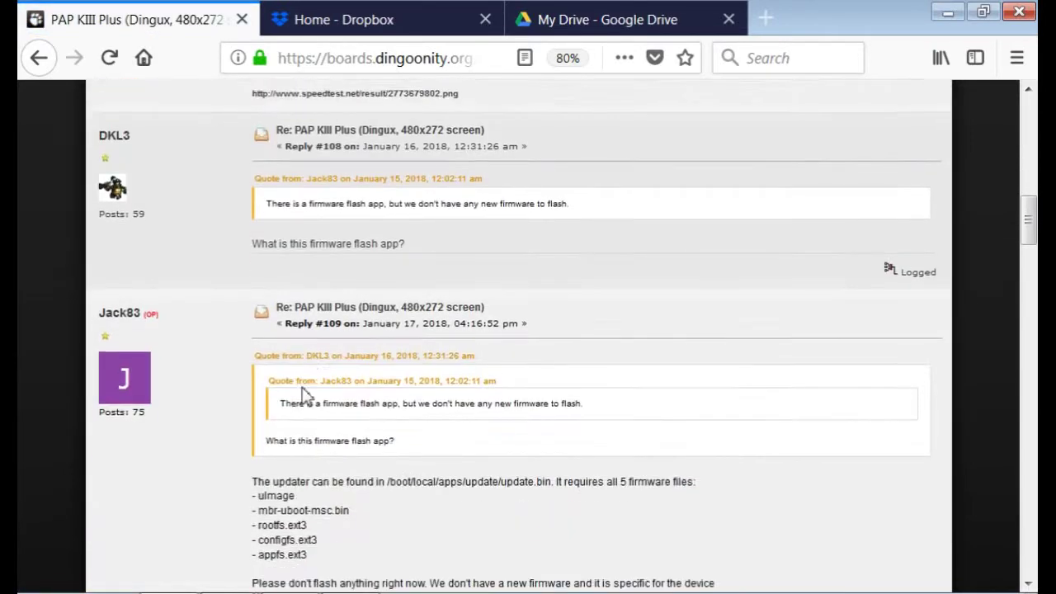
scroll(303, 394, down, 2)
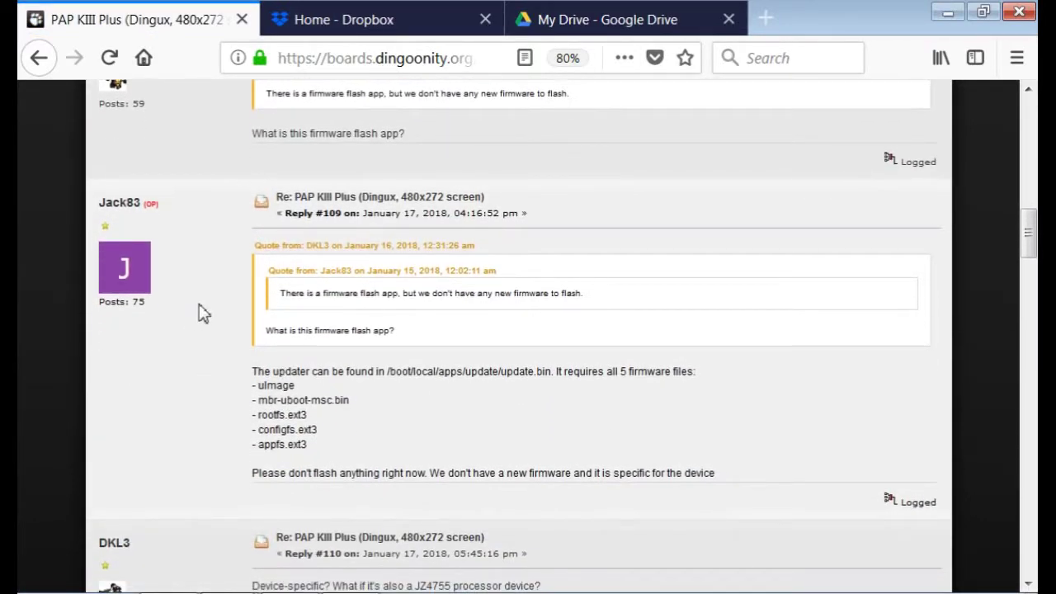
- Find reply #115 and examine its dmenu release notes, the dmenu_0.7_k3_0.5.zip link and the embedded custom dmenu video
scroll(204, 313, down, 20)
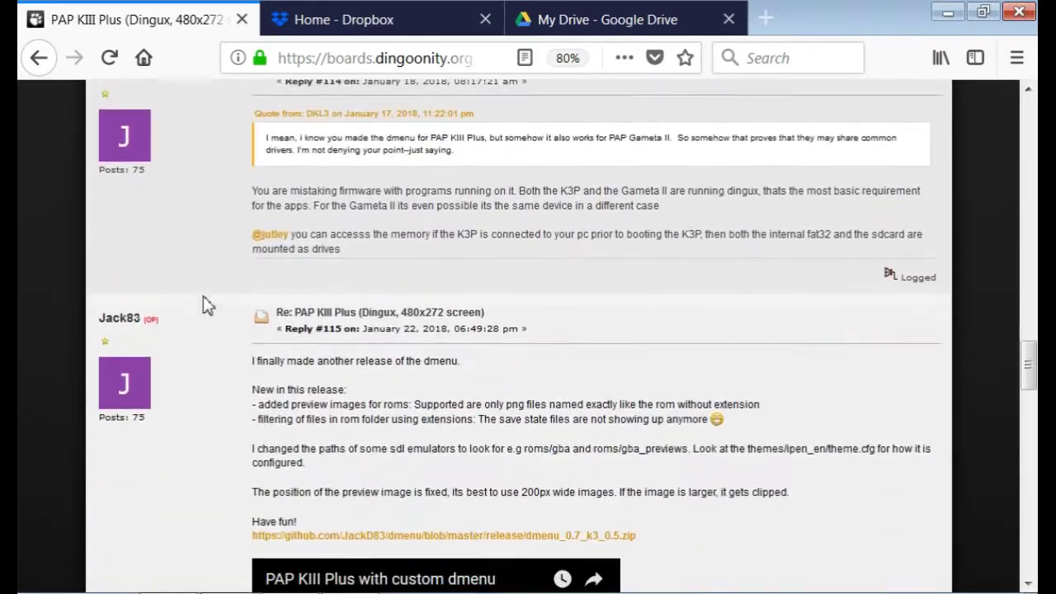
scroll(206, 305, down, 5)
scroll(231, 293, up, 2)
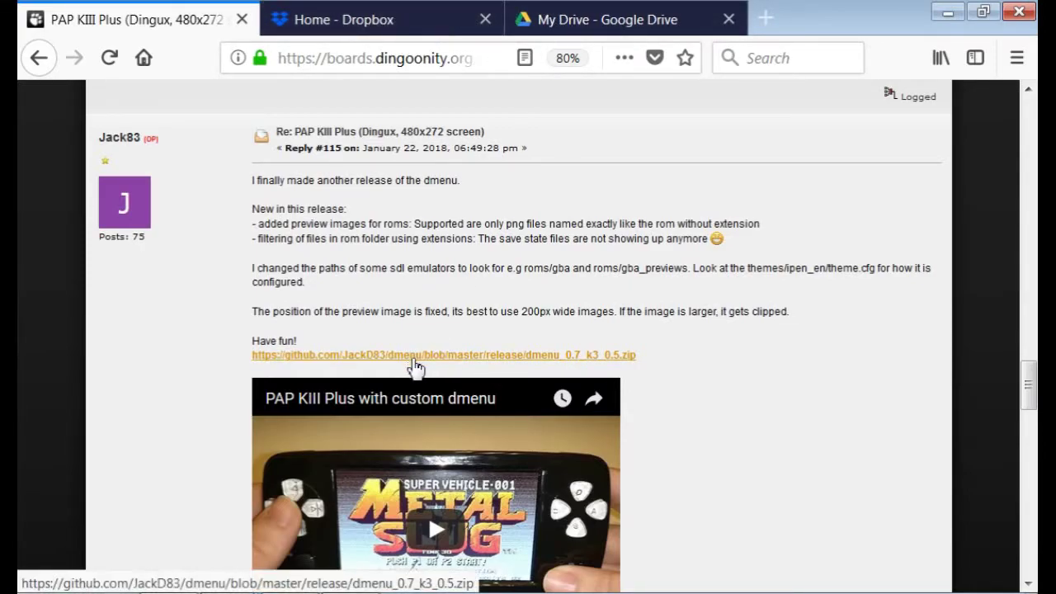
scroll(405, 354, down, 2)
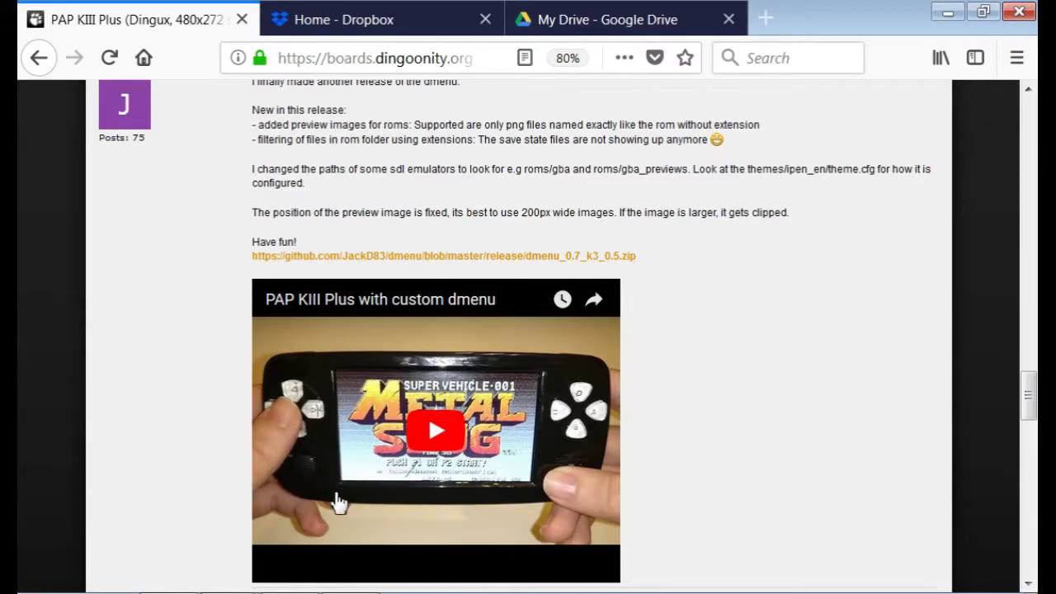
scroll(397, 491, down, 1)
scroll(396, 489, down, 2)
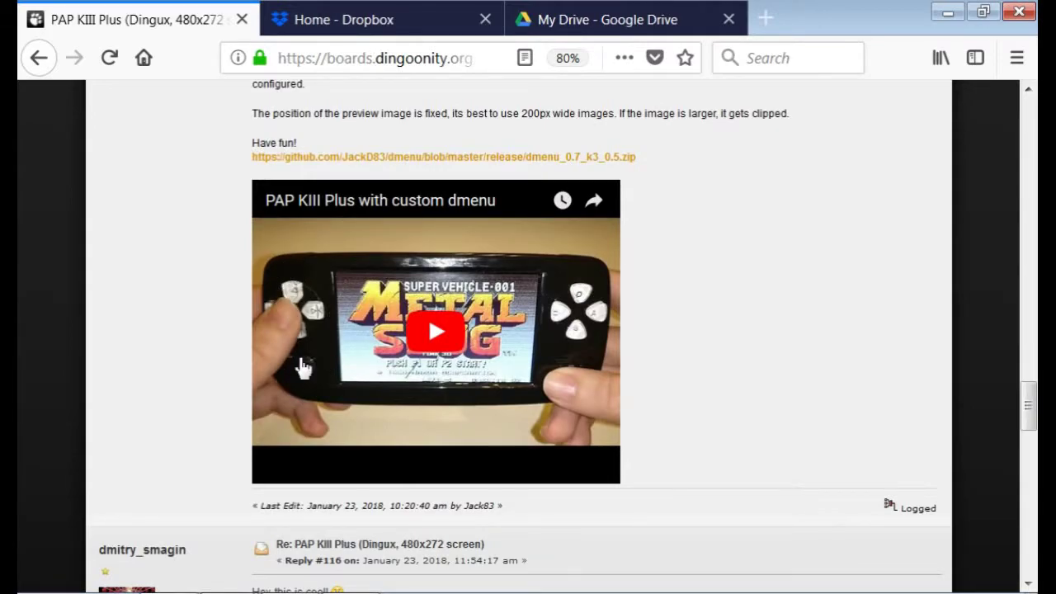
- Open page 9 of the topic and locate the quoted dmenu installation instructions in reply #121
scroll(303, 368, down, 20)
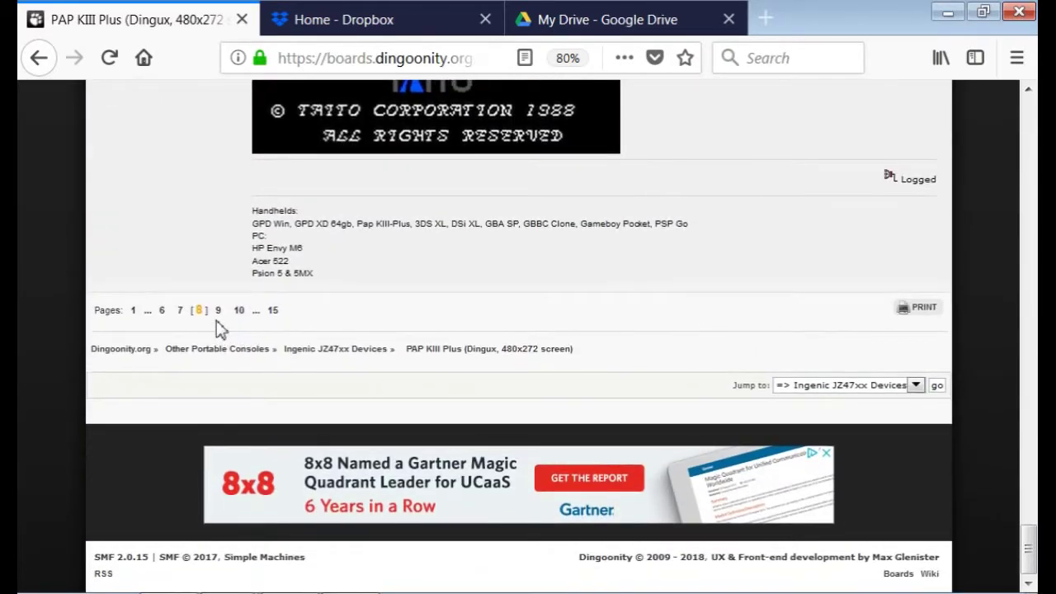
click(219, 313)
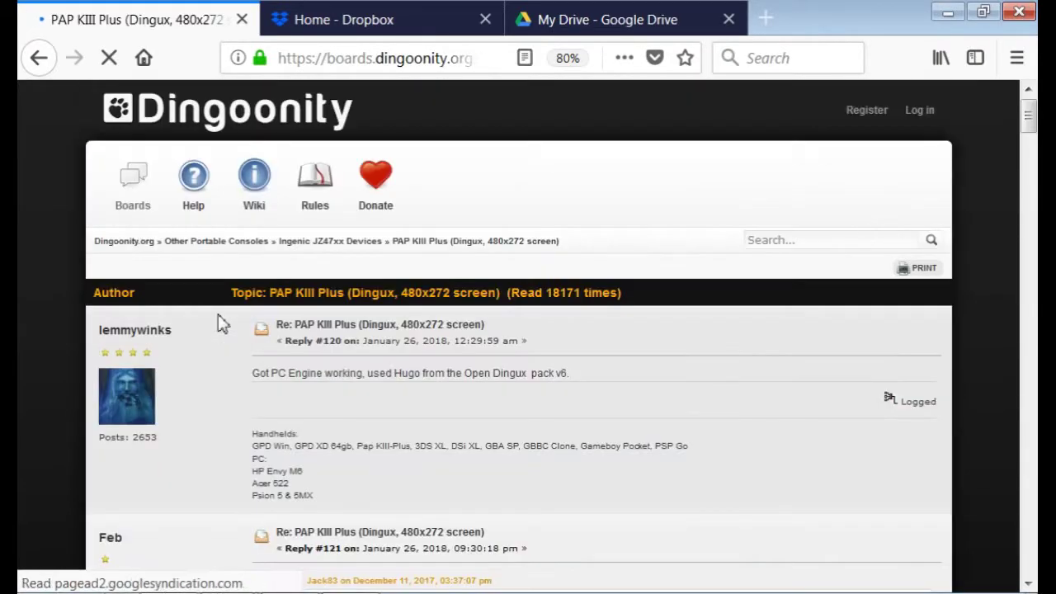
scroll(221, 323, down, 10)
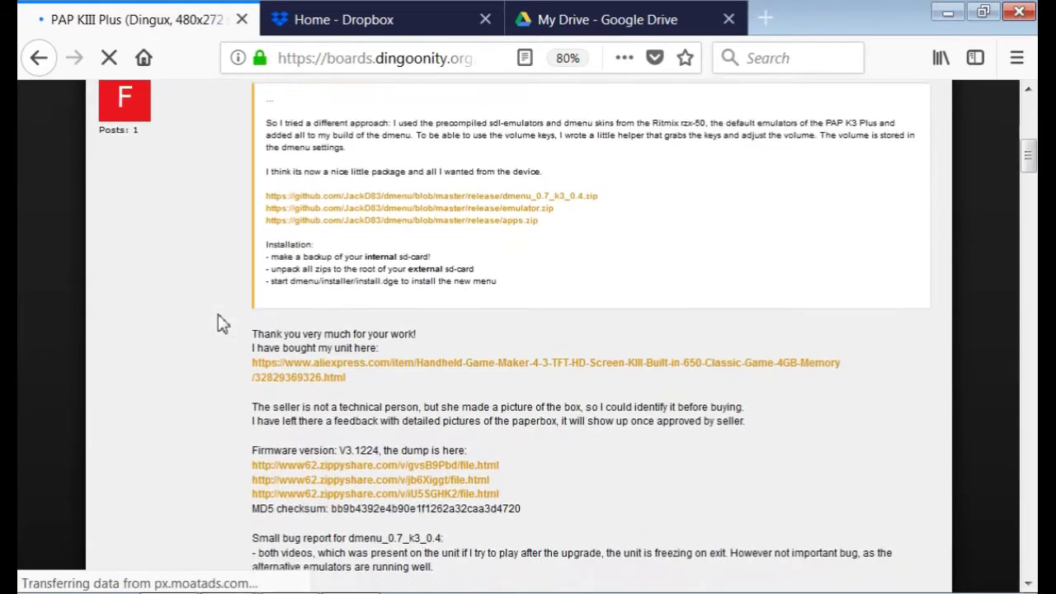
scroll(221, 323, down, 2)
scroll(220, 321, down, 3)
scroll(220, 321, up, 8)
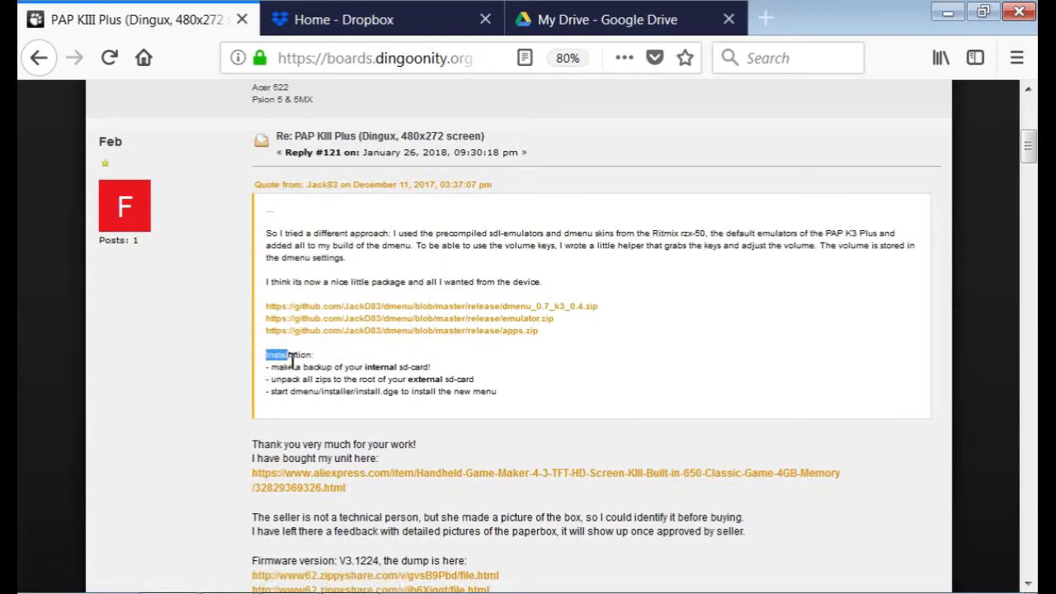
- Highlight the installation instructions in reply #121, the word "external" and the line "Thank you very much for your work!"
drag(291, 360, 498, 396)
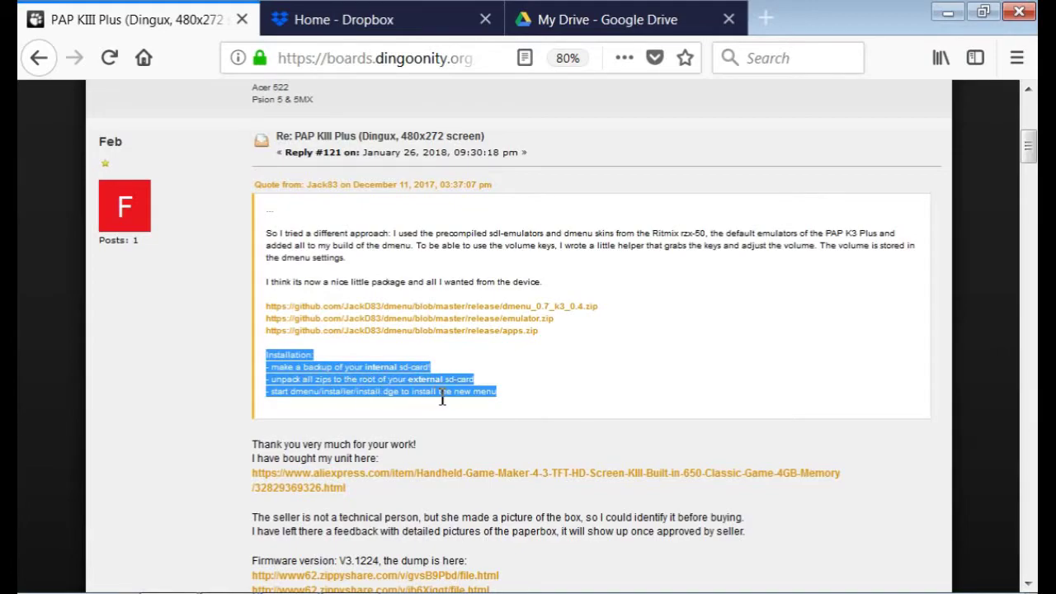
drag(418, 382, 466, 375)
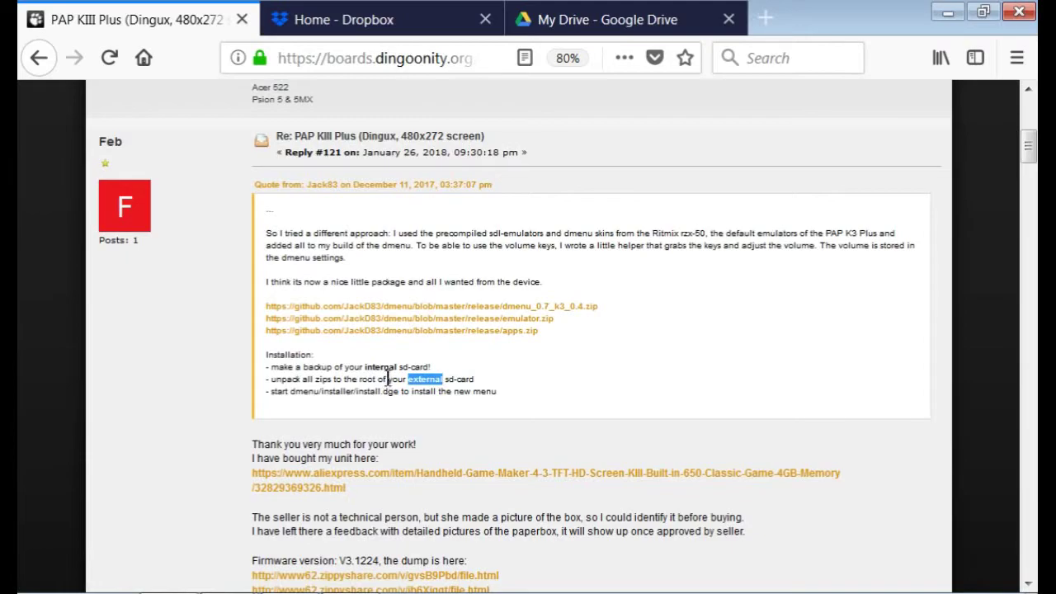
scroll(387, 379, down, 2)
drag(251, 348, 416, 347)
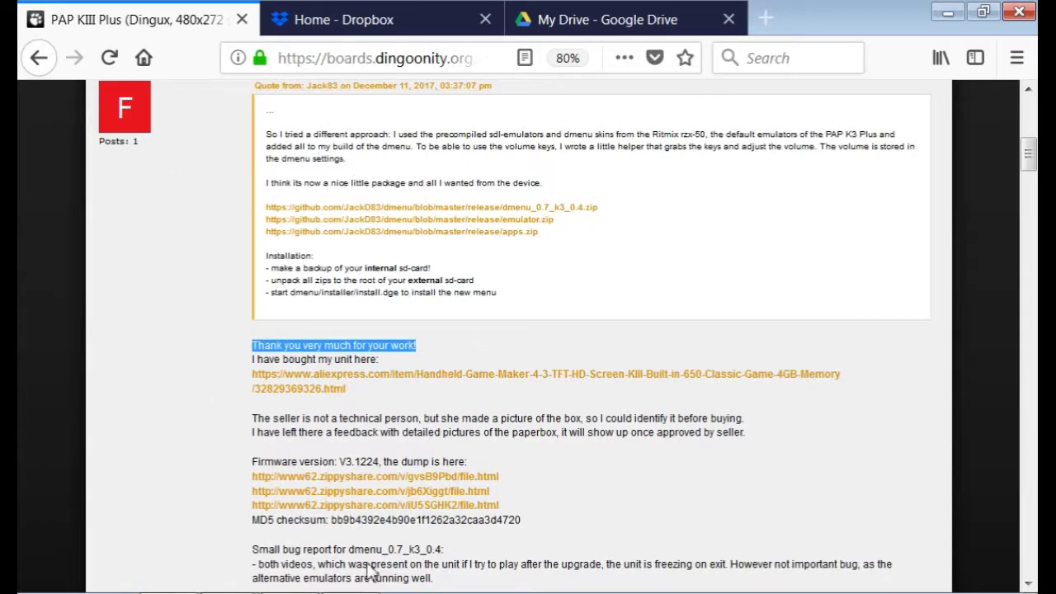
- Open page 15, the topic's last page, and look through its replies about the overclock tool down to the end
scroll(244, 381, up, 3)
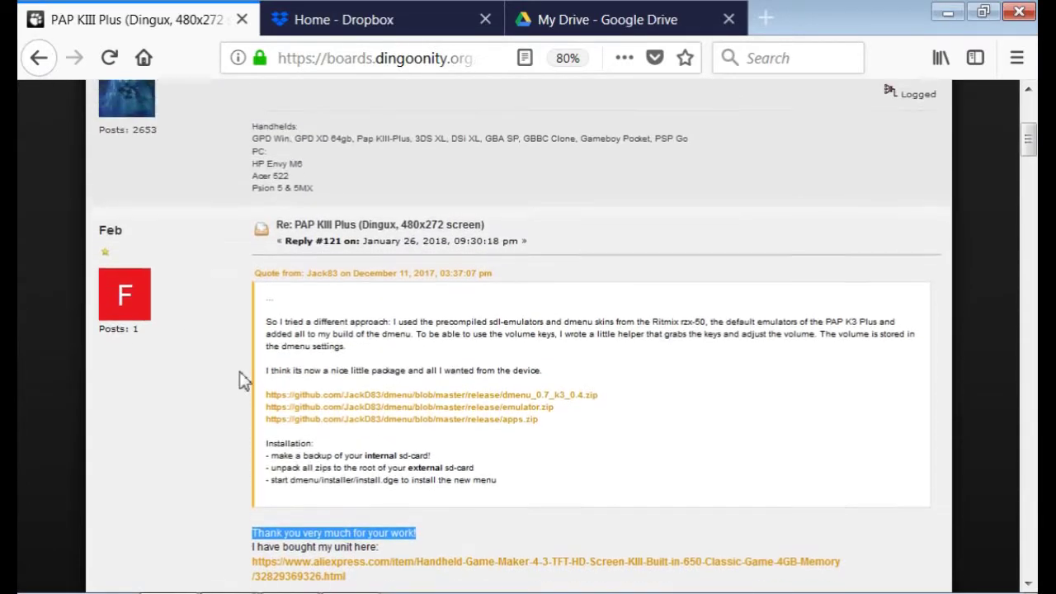
scroll(244, 382, down, 10)
scroll(243, 381, down, 20)
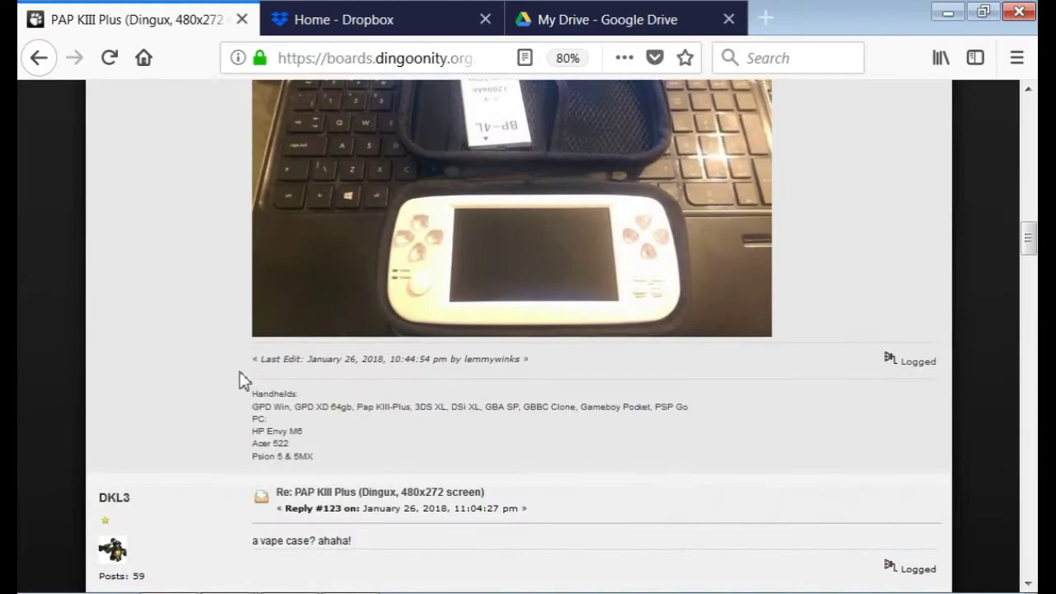
scroll(244, 381, down, 20)
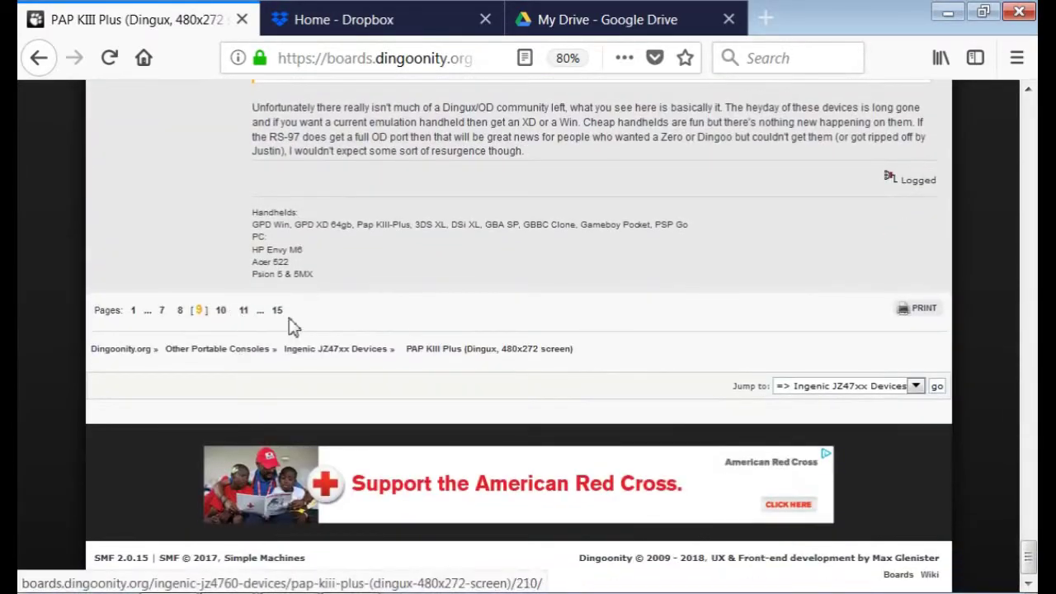
click(277, 311)
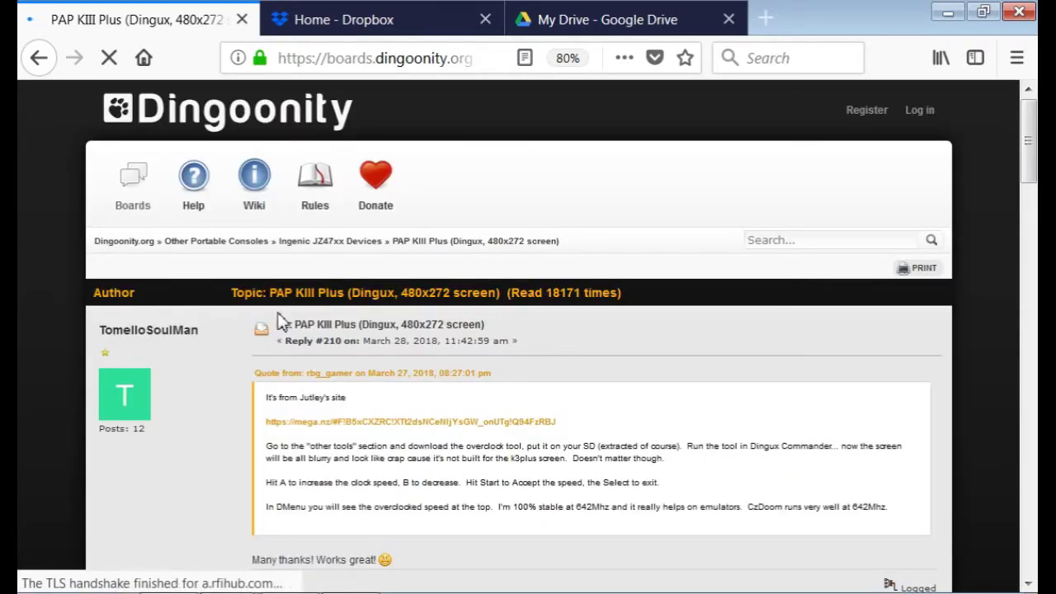
scroll(281, 320, down, 15)
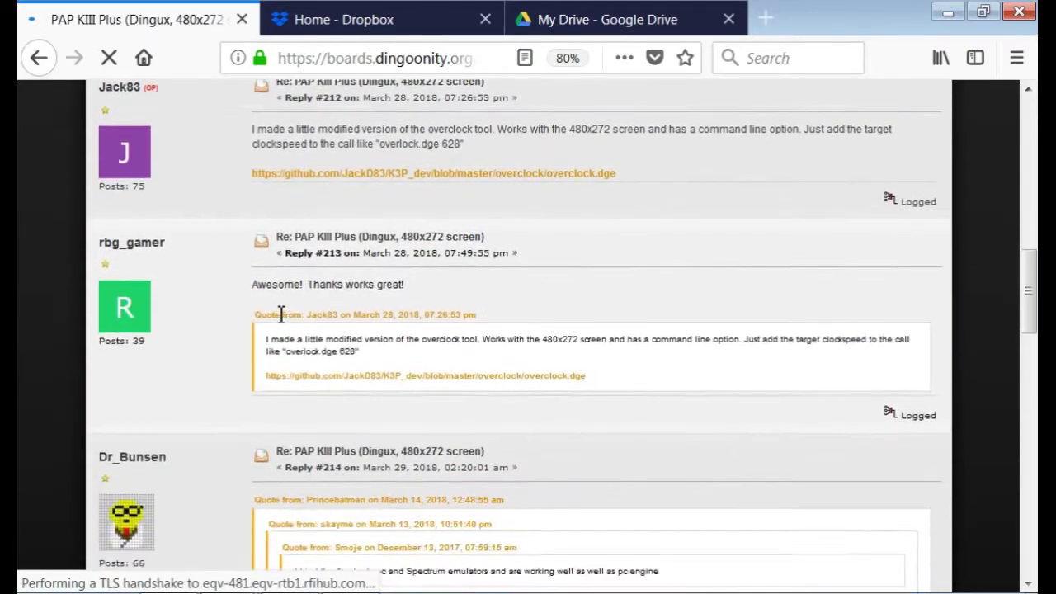
scroll(280, 317, down, 15)
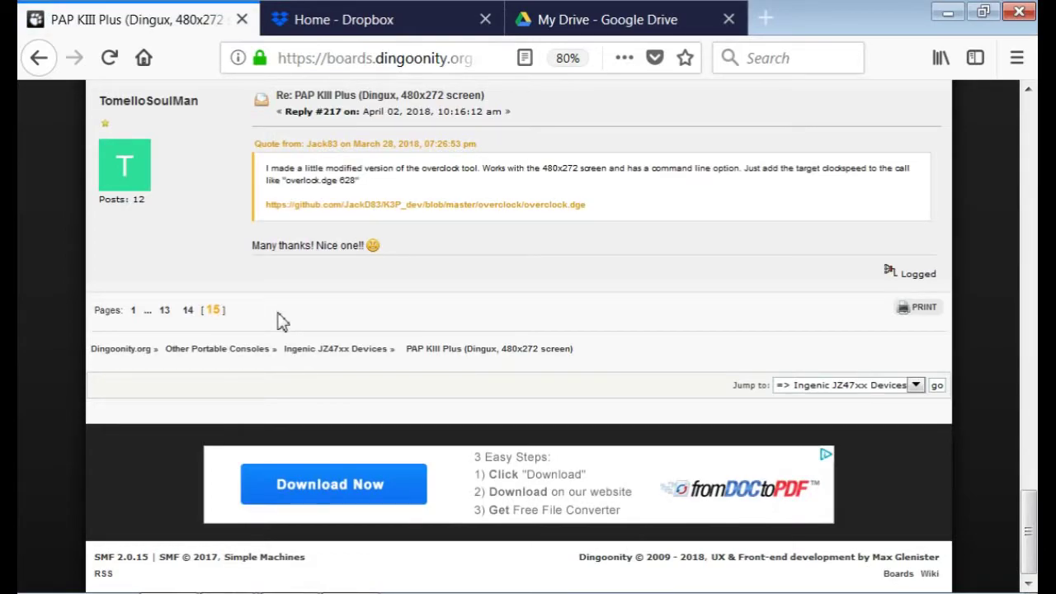
- Leave the forum thread and check the contents of Removable Disk (G:) in Windows Explorer
scroll(132, 173, up, 5)
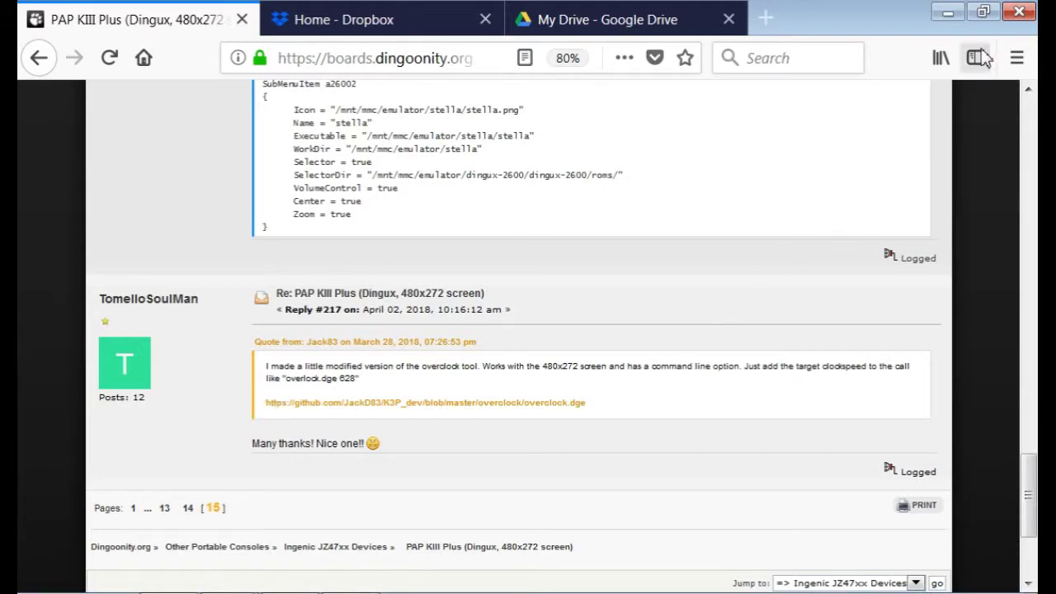
click(948, 13)
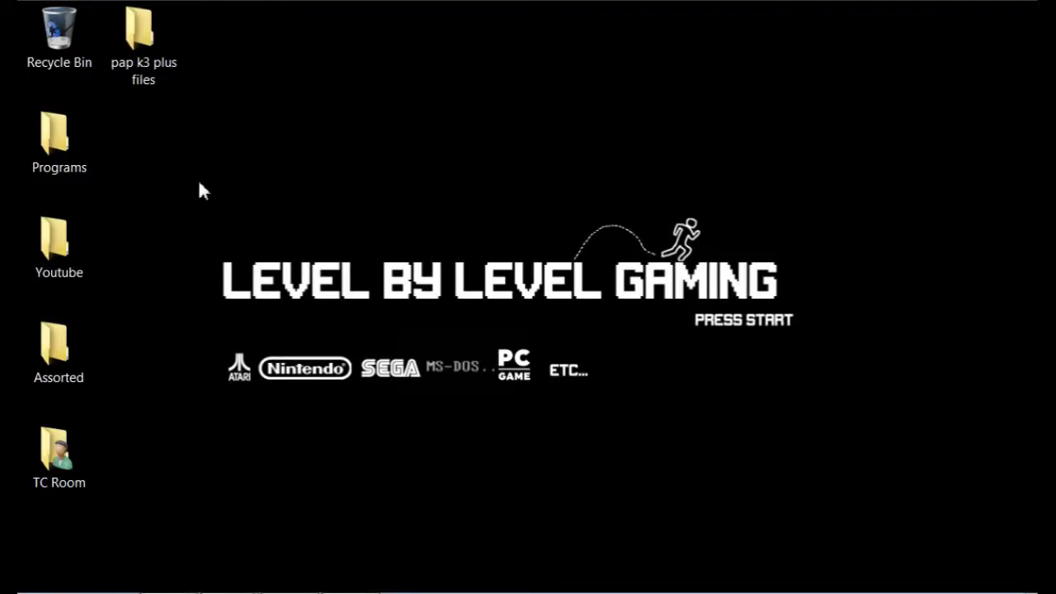
mouse_move(170, 586)
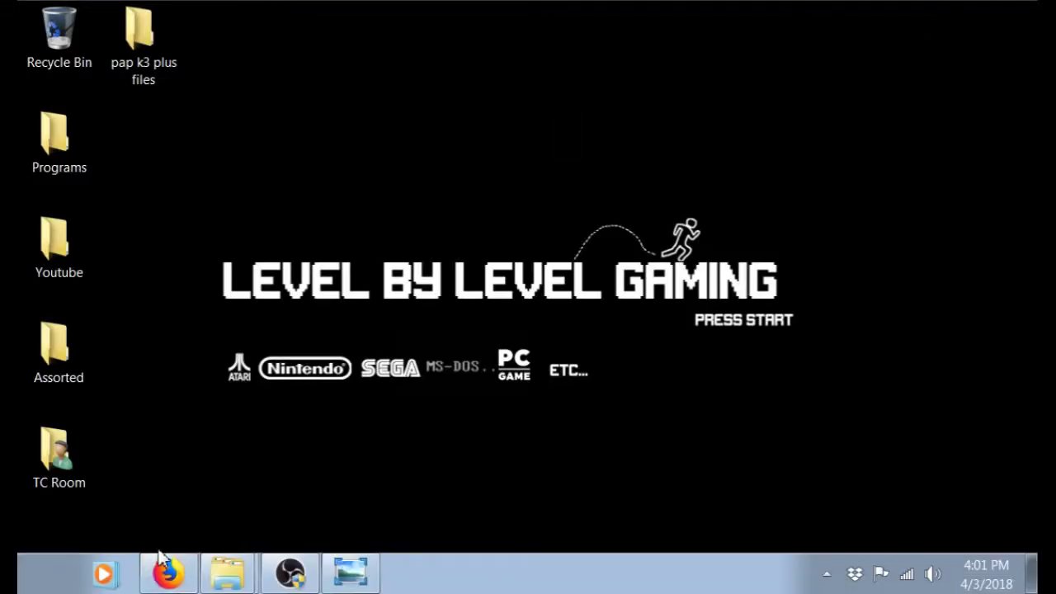
click(228, 573)
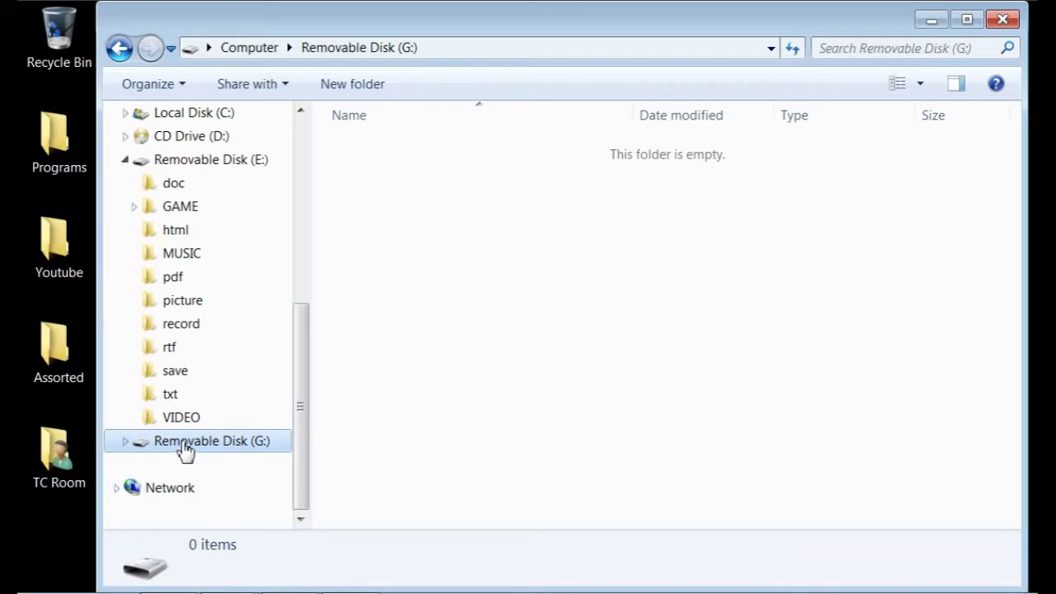
click(931, 20)
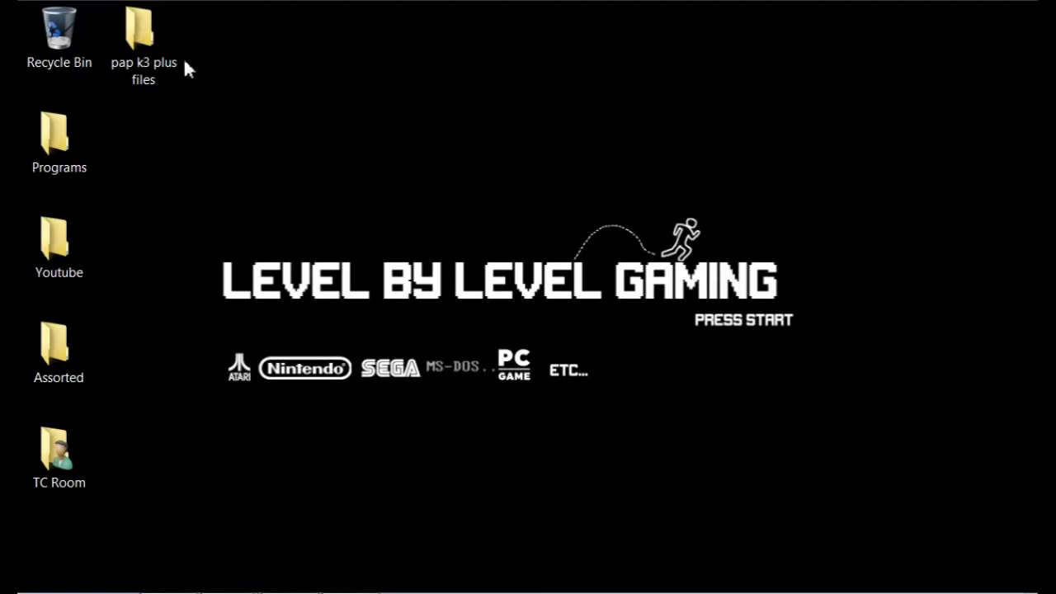
- Extract the dmenu_0.7_k3_0.5 archive from the desktop folder "pap k3 plus files" to the root of Removable Disk (G:)
double_click(139, 40)
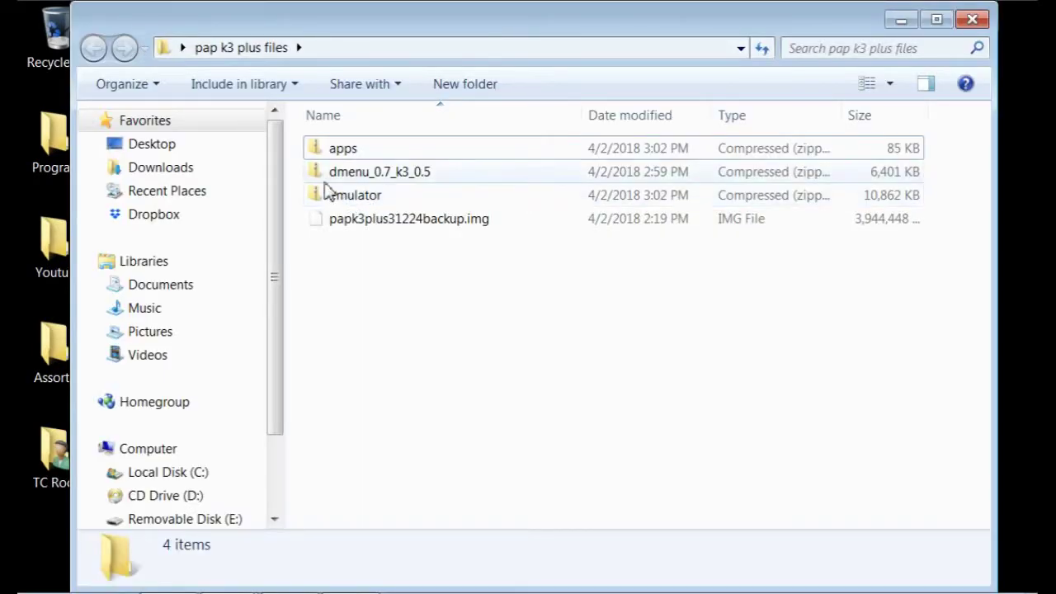
mouse_move(299, 148)
mouse_down()
mouse_move(350, 195)
mouse_move(332, 200)
mouse_move(302, 165)
mouse_up()
click(342, 184)
right_click(361, 185)
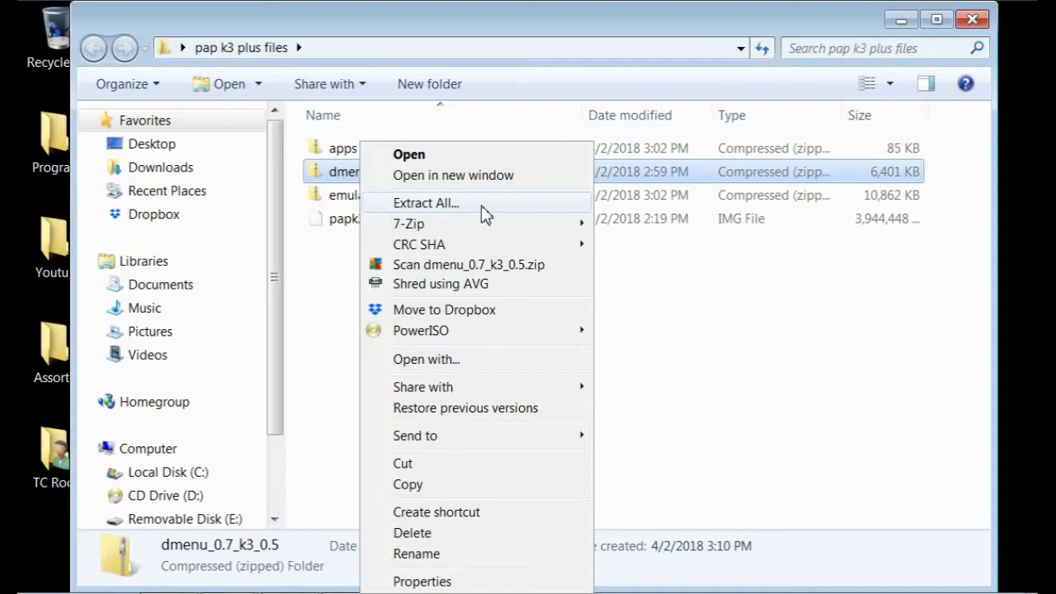
click(484, 204)
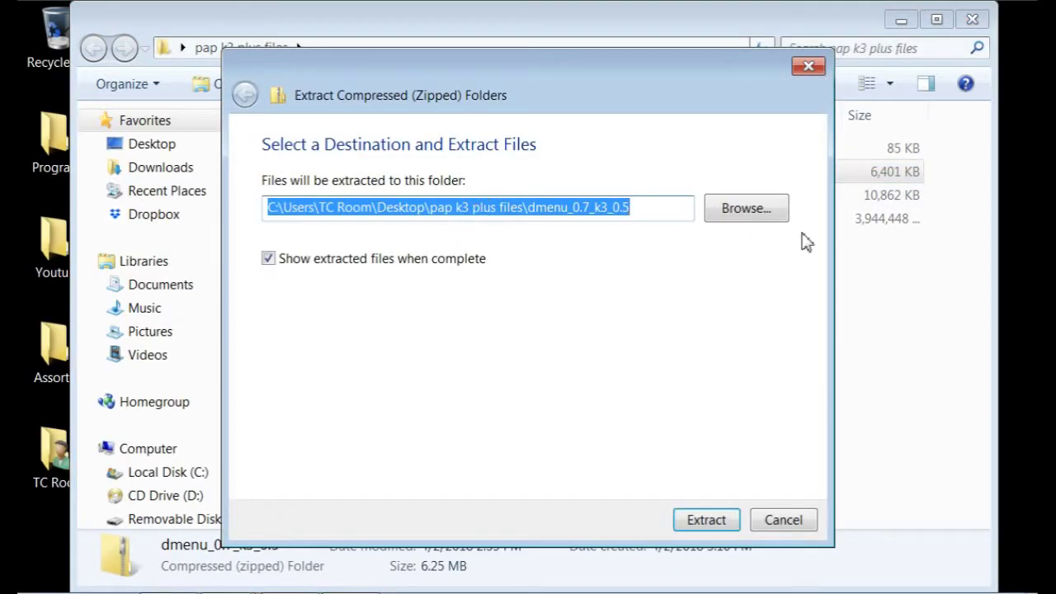
click(745, 209)
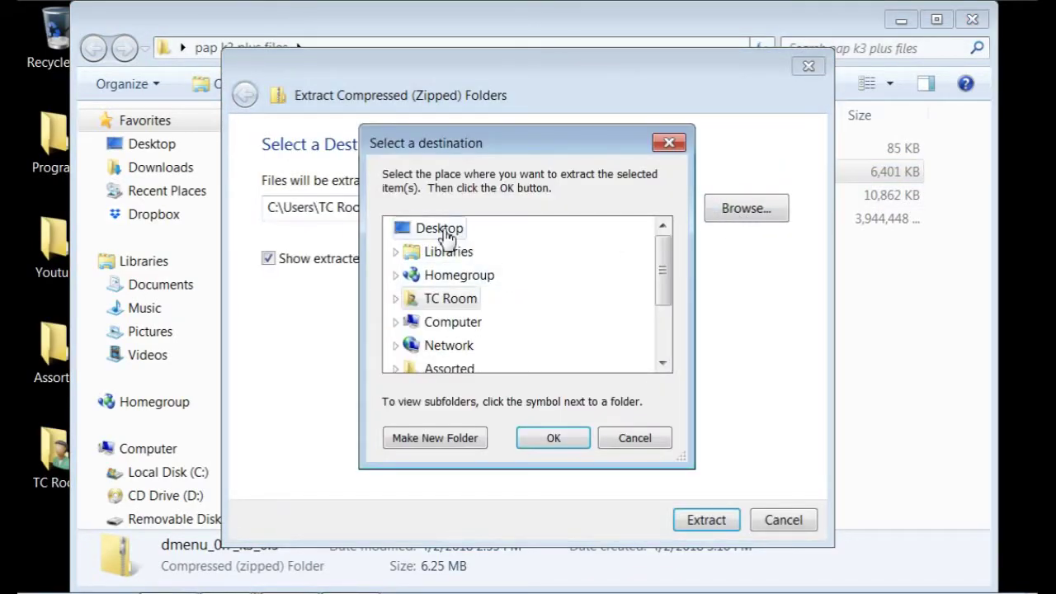
click(443, 231)
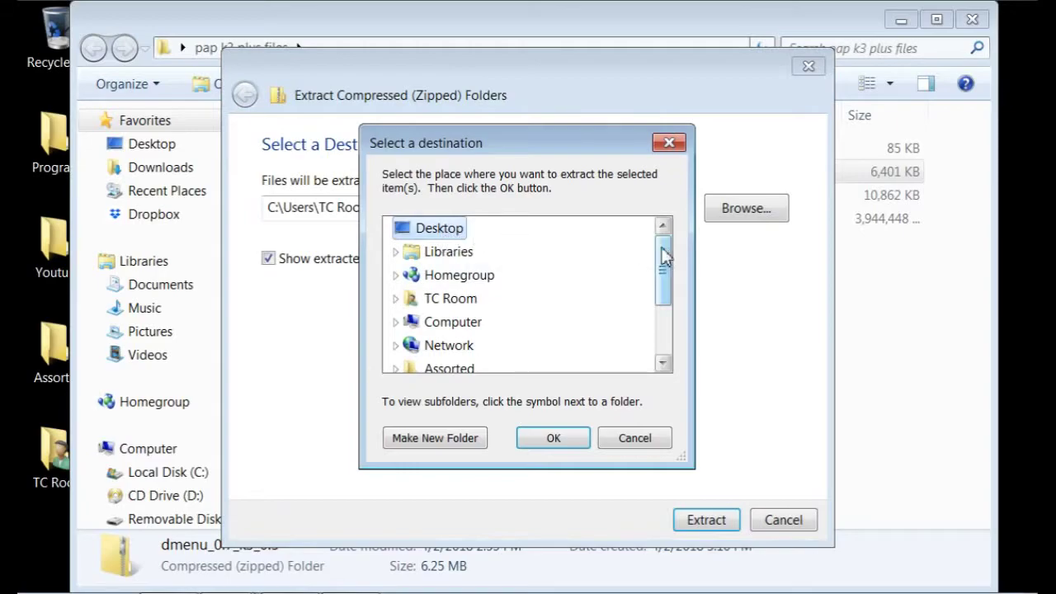
drag(669, 264, 664, 240)
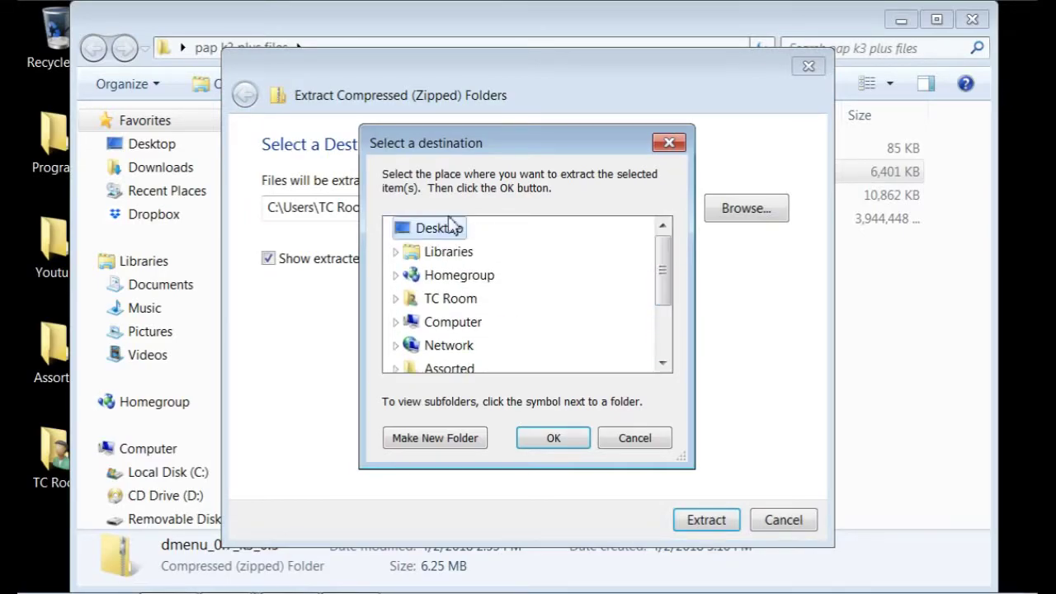
double_click(412, 324)
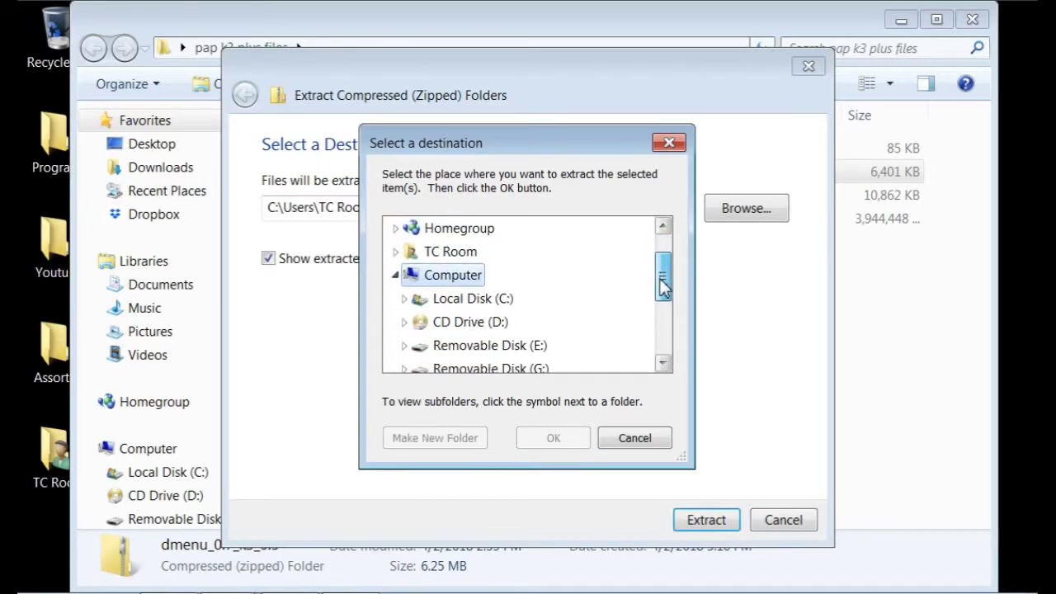
drag(662, 286, 664, 297)
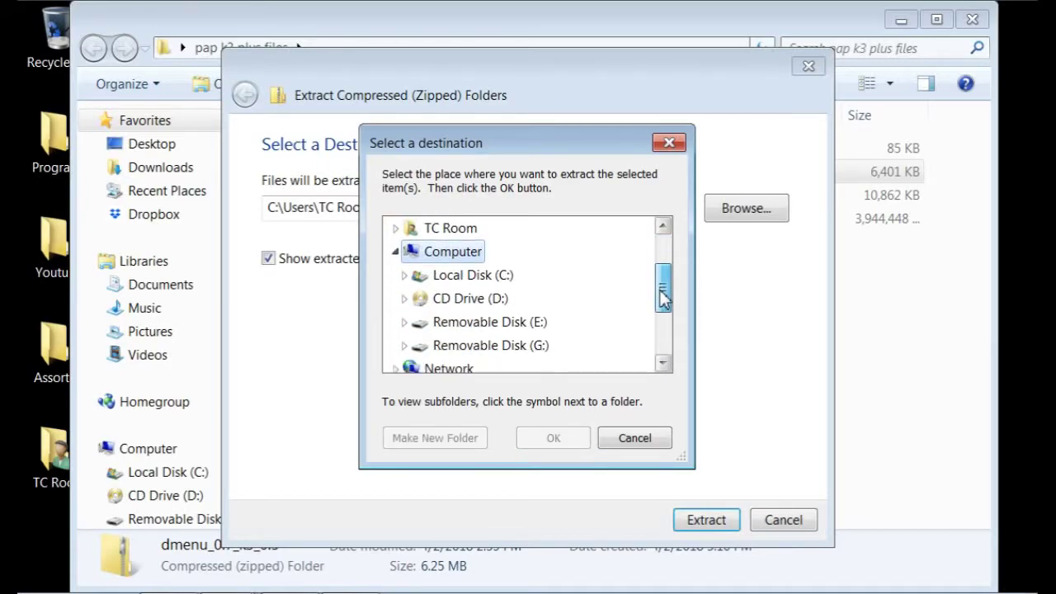
click(504, 349)
click(542, 439)
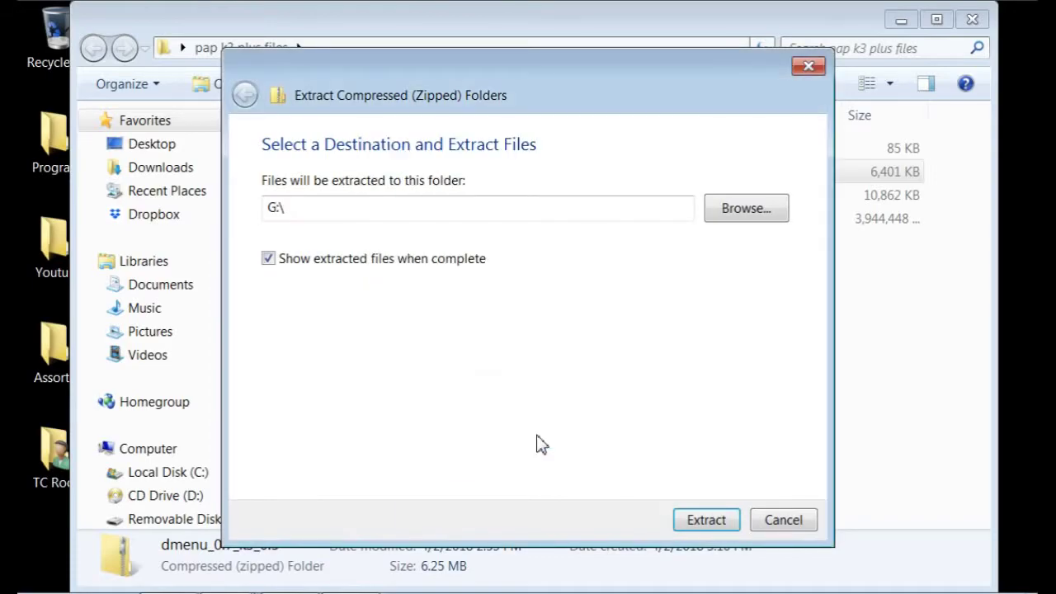
click(692, 523)
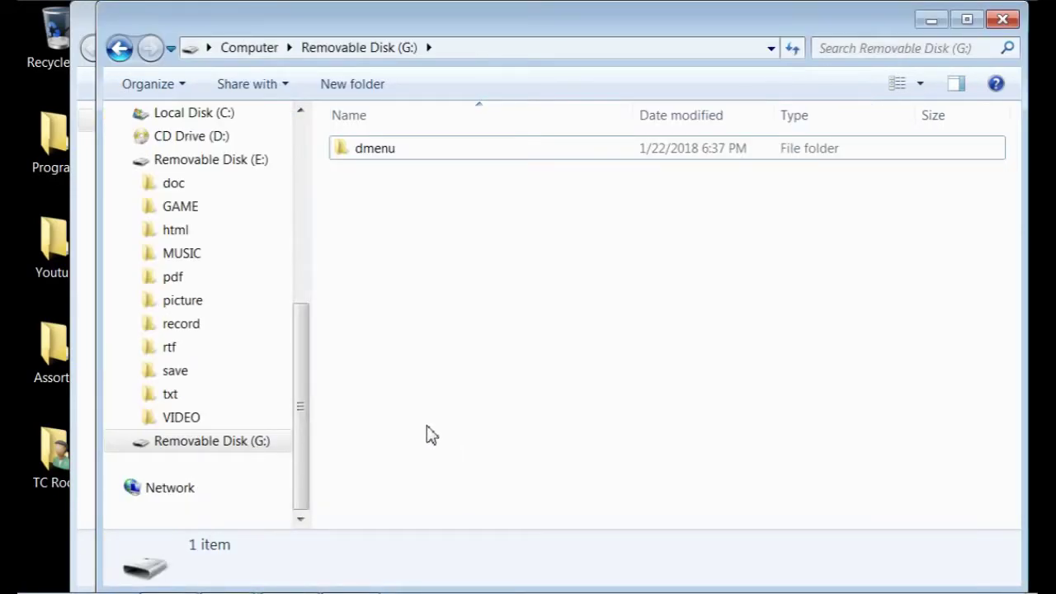
- Return to the "pap k3 plus files" folder and extract the emulator archive to the root of Removable Disk (G:)
click(927, 22)
click(349, 200)
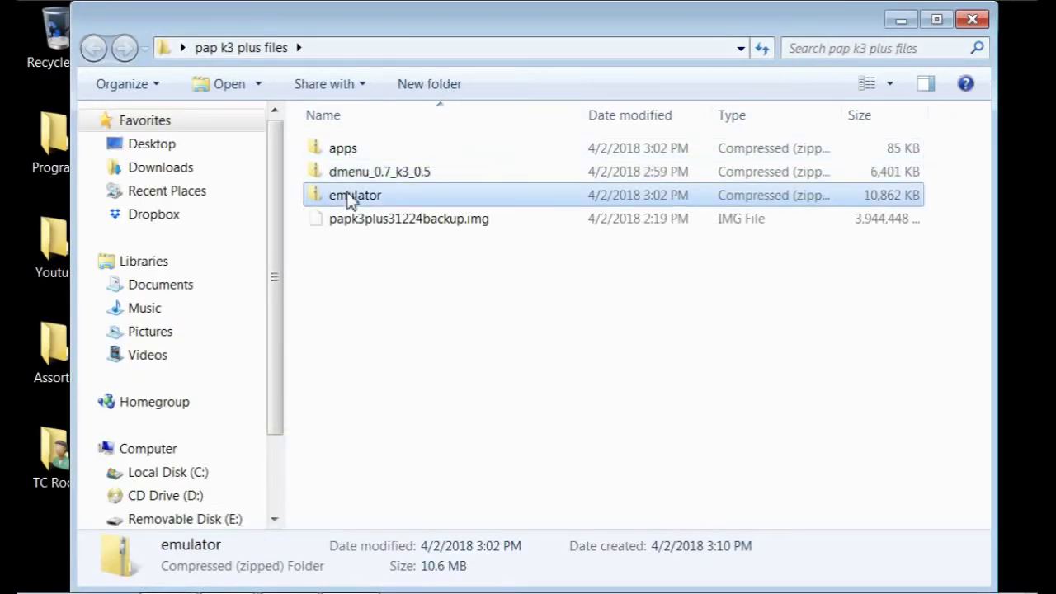
right_click(349, 200)
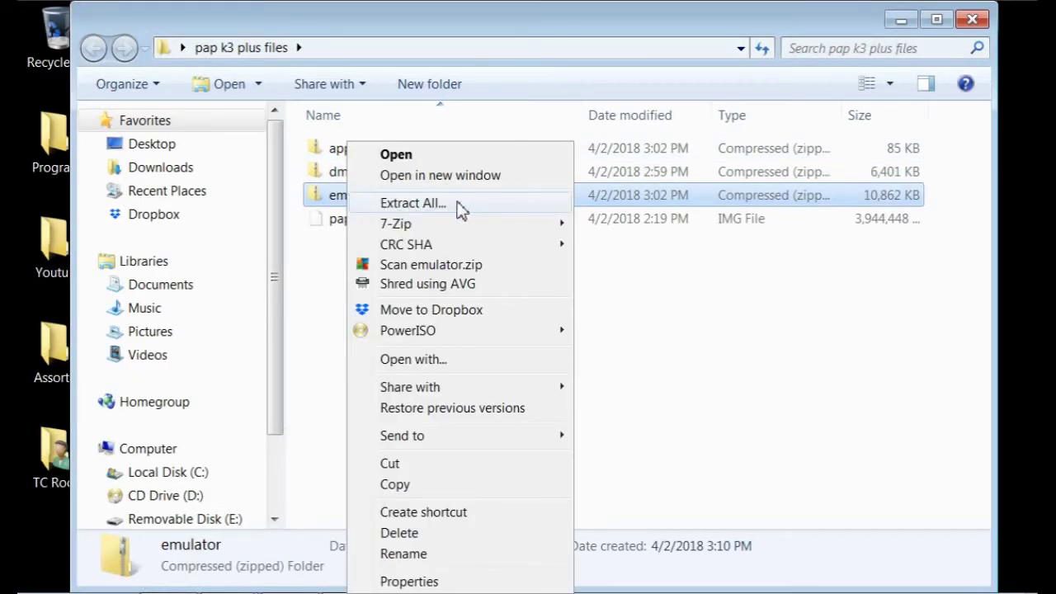
click(415, 204)
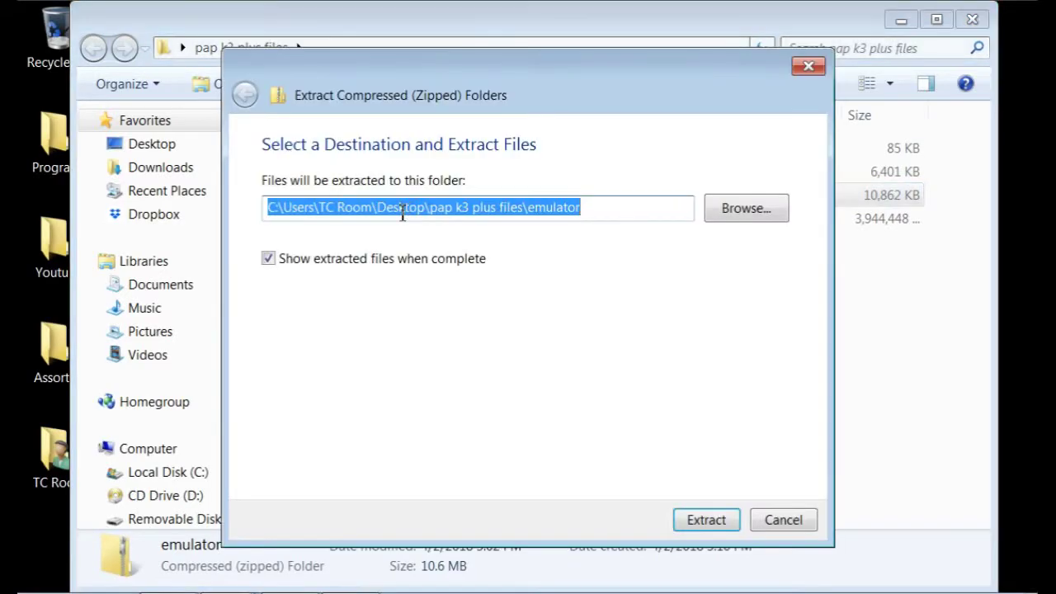
click(749, 213)
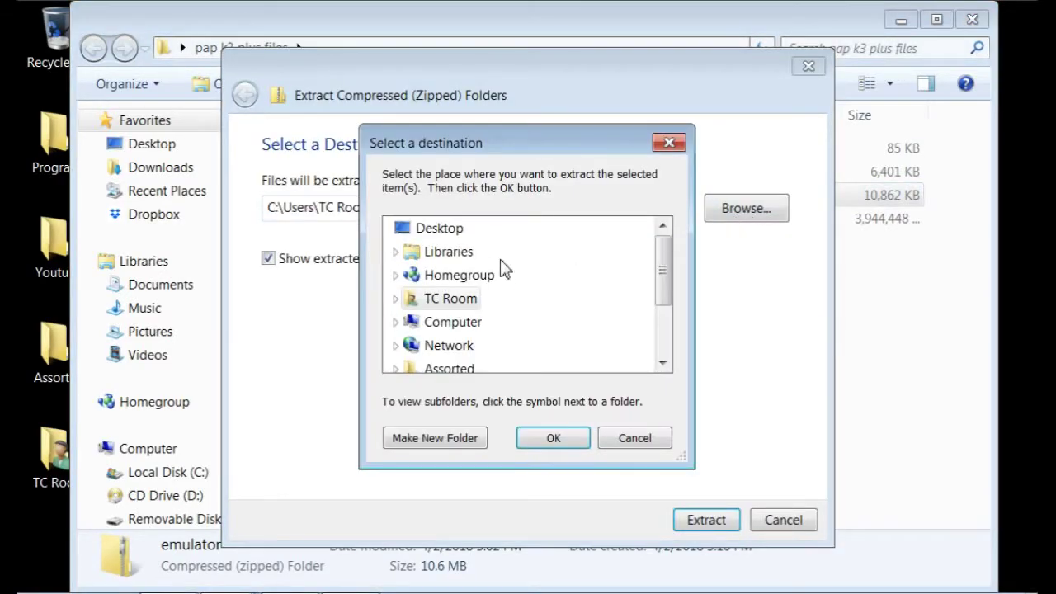
click(449, 324)
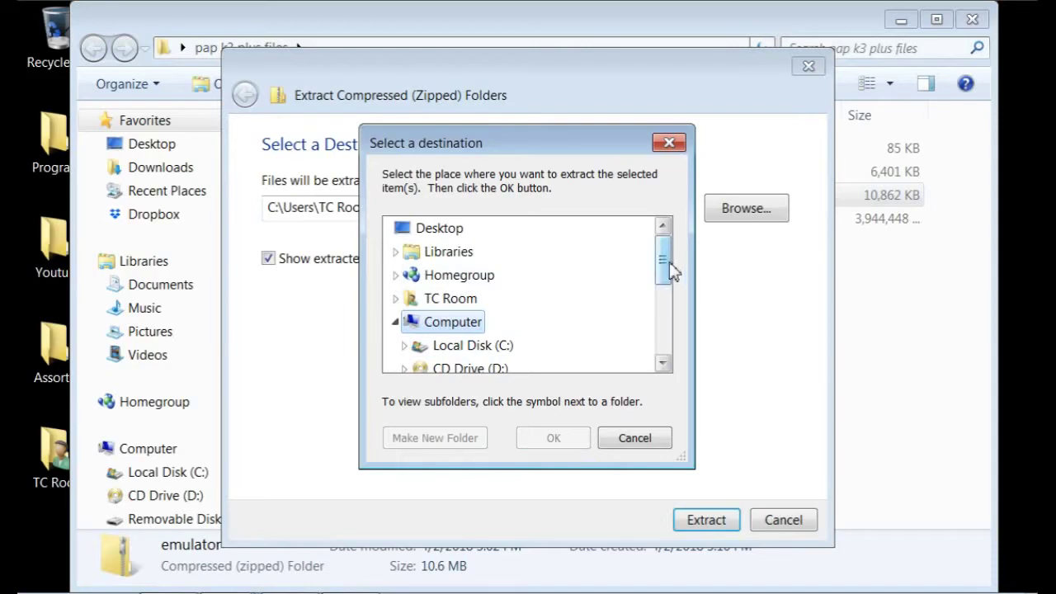
drag(670, 271, 511, 341)
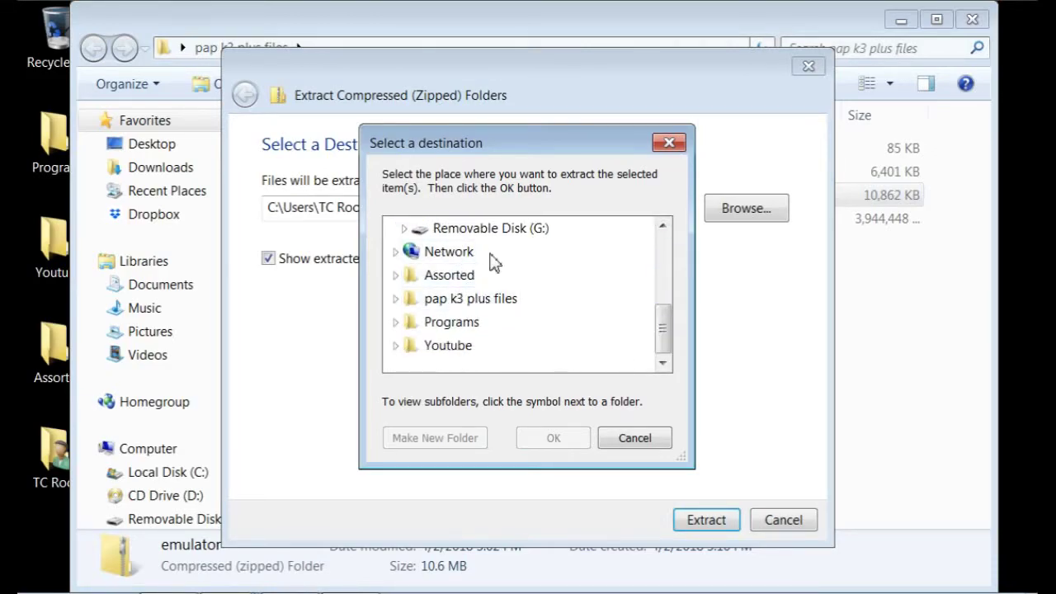
click(503, 231)
click(553, 442)
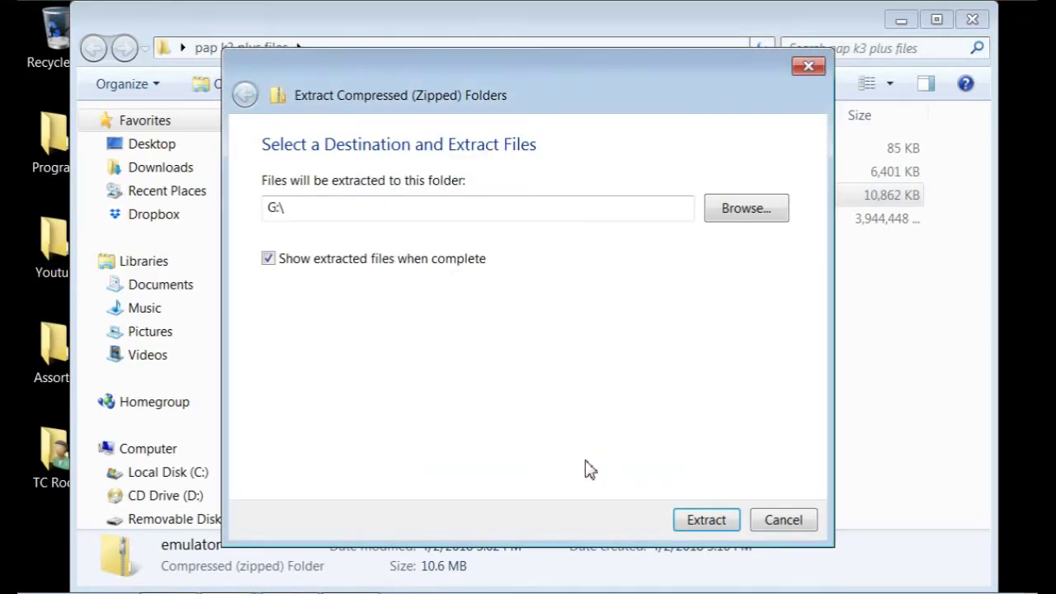
click(680, 518)
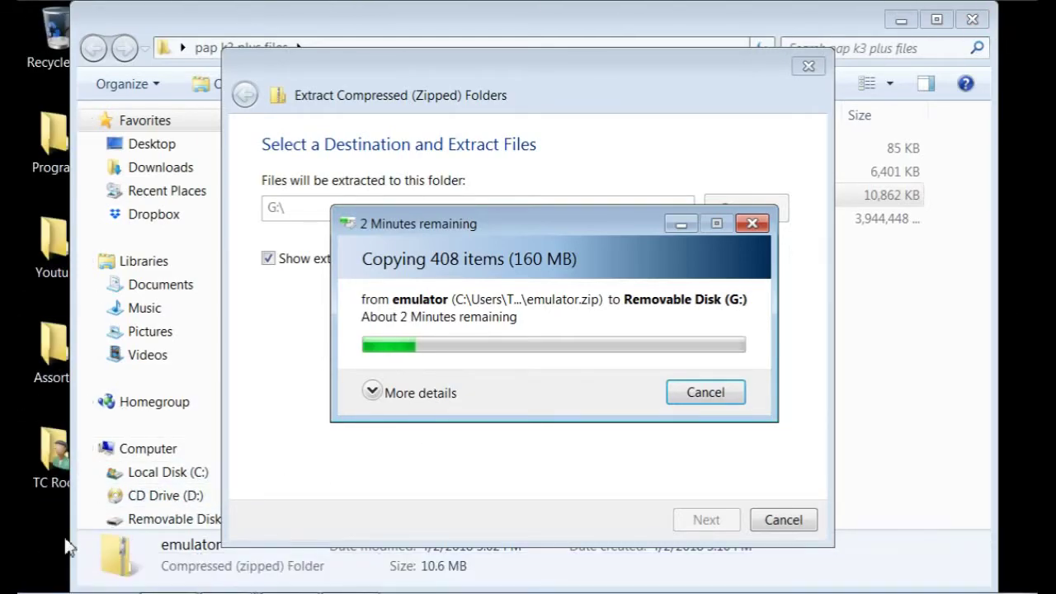
- Compare the folders on Removable Disk (G:) with those on Removable Disk (E:), and put the drive window away
mouse_move(58, 589)
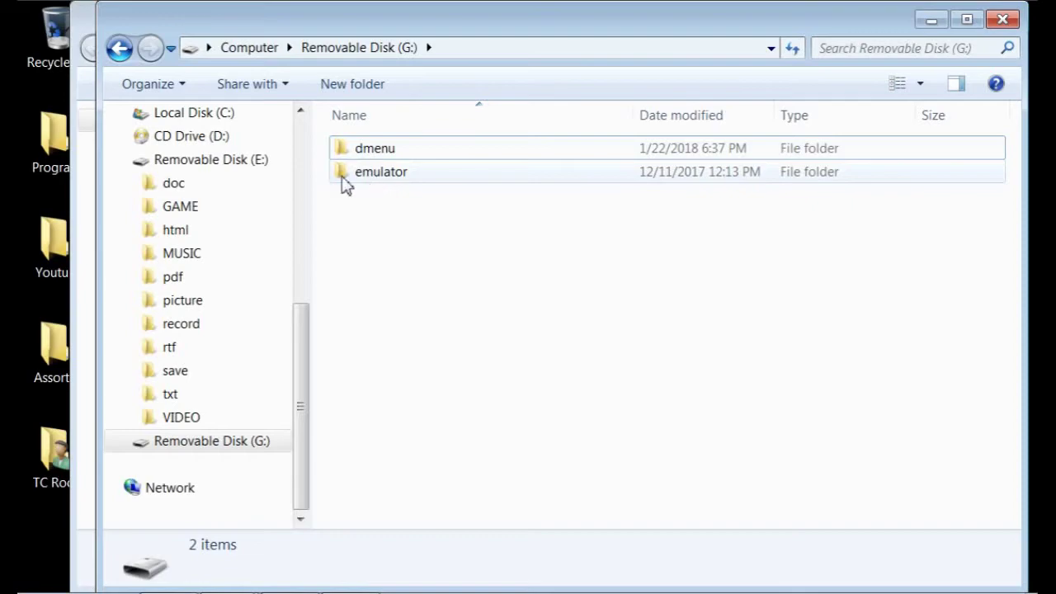
click(120, 52)
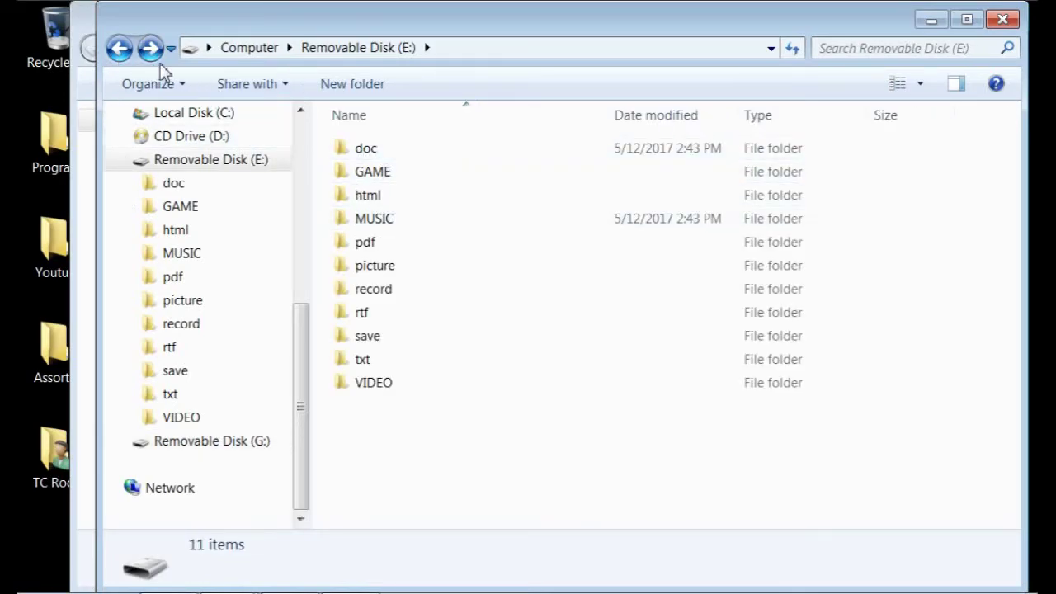
click(150, 48)
click(931, 20)
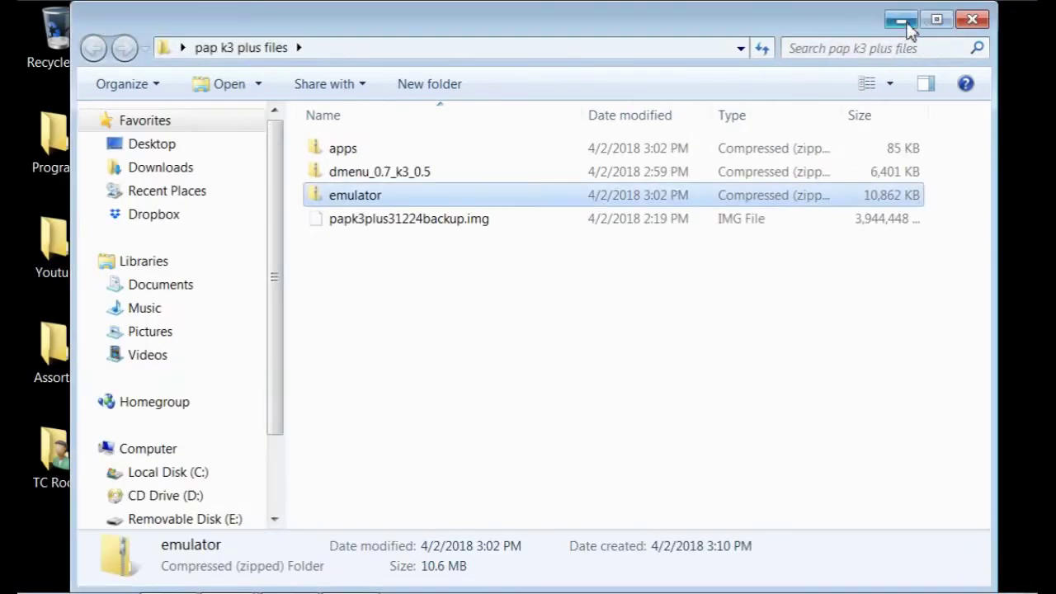
- Extract the apps archive to the root of Removable Disk (G:) and select the extracted apps folder
click(351, 149)
right_click(351, 153)
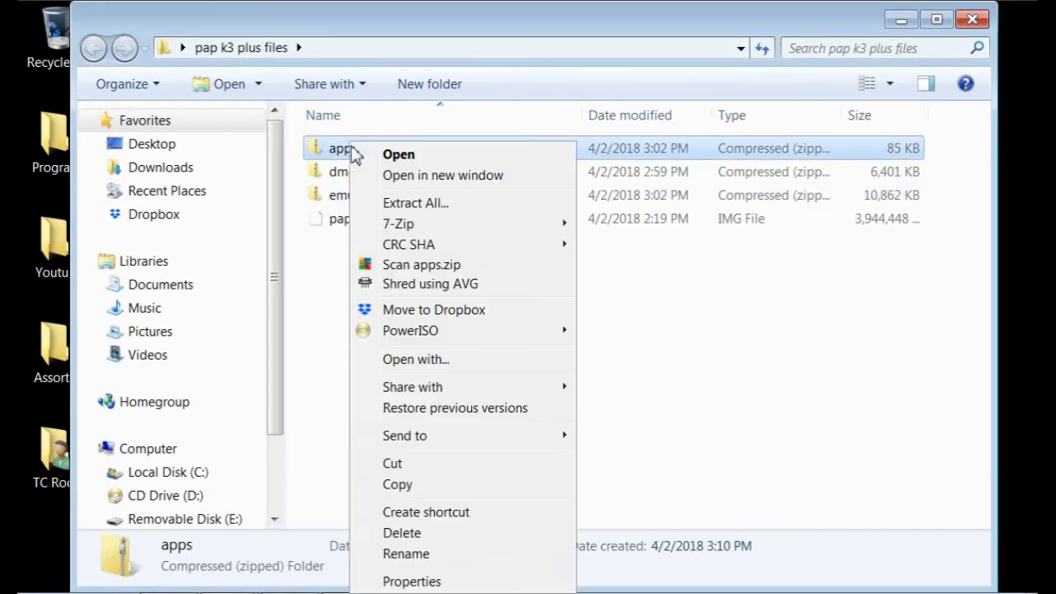
click(454, 203)
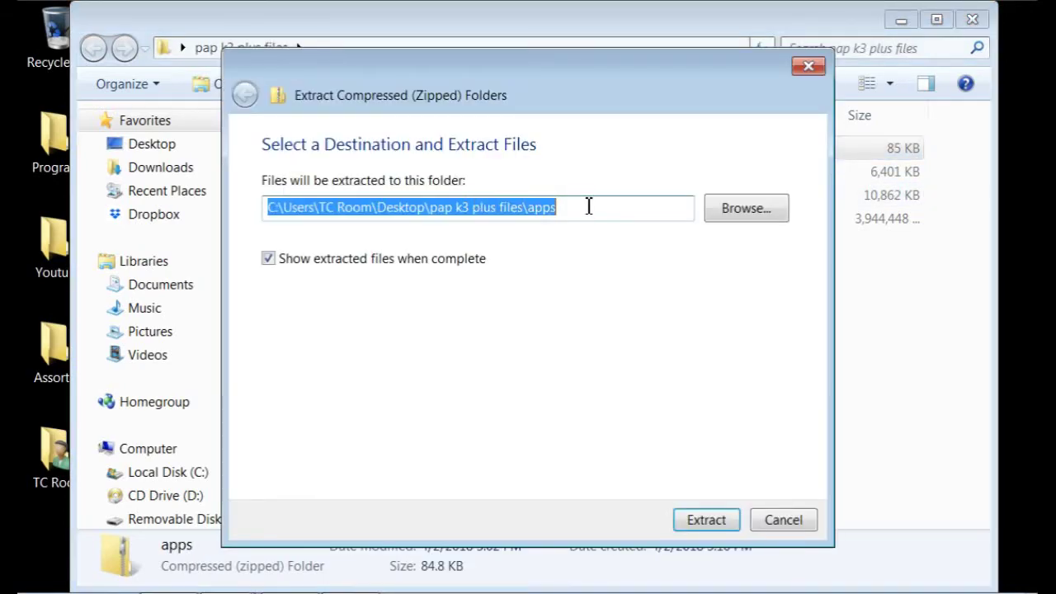
click(738, 218)
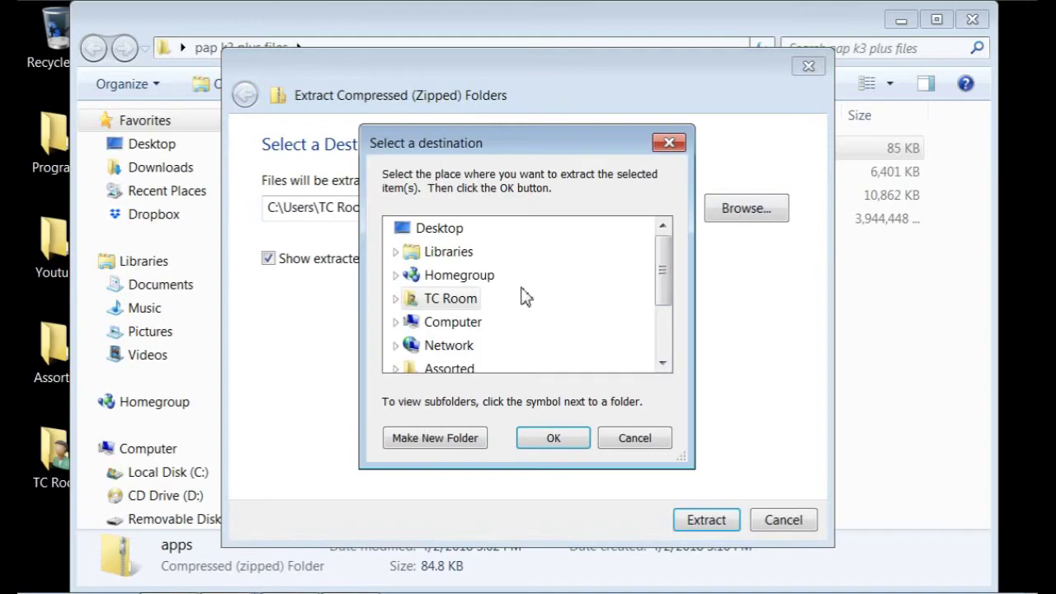
drag(665, 267, 665, 358)
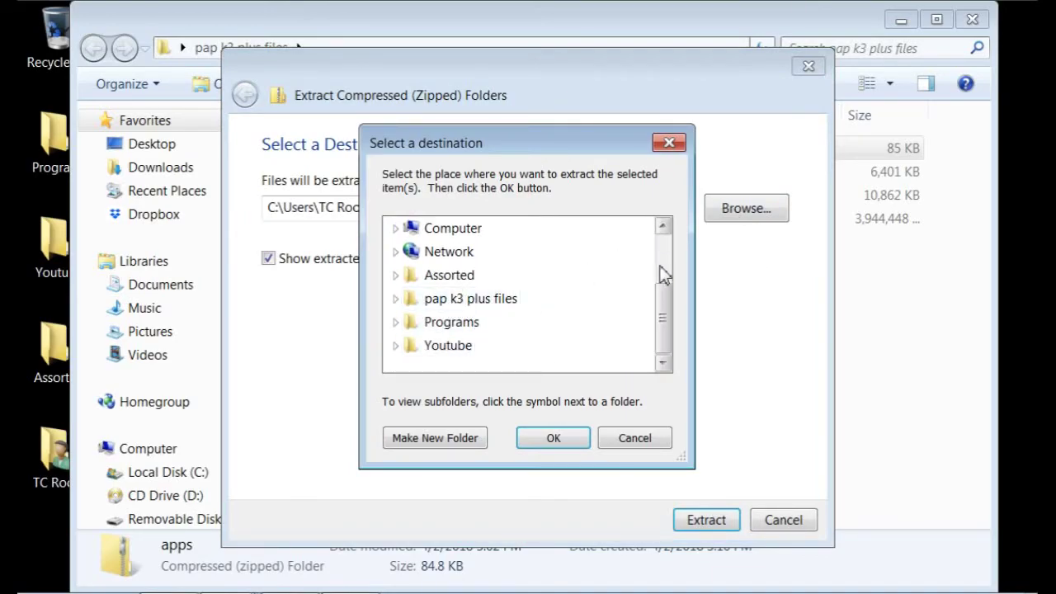
click(459, 235)
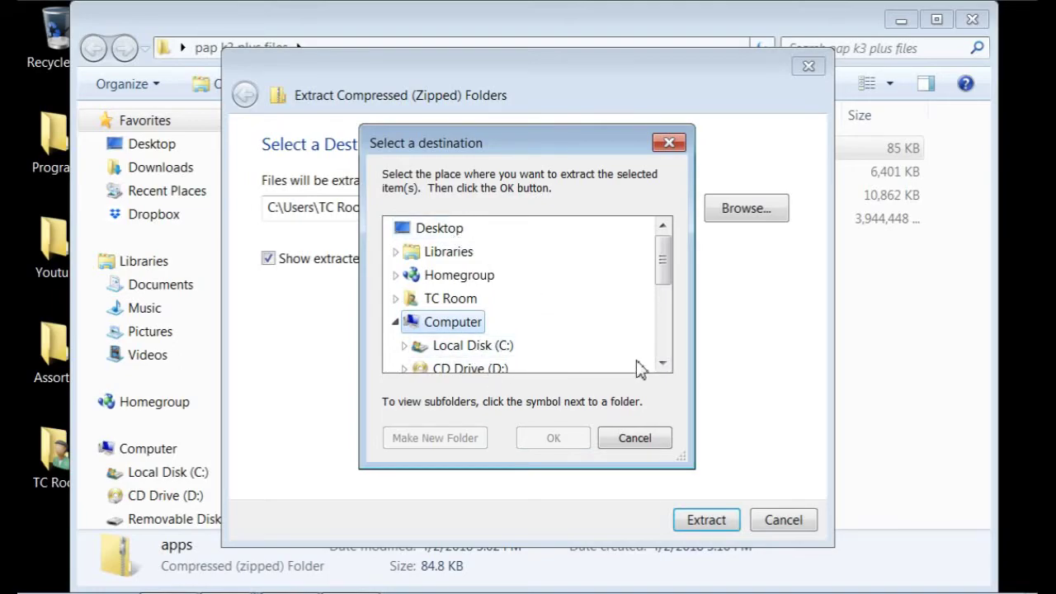
click(663, 363)
double_click(662, 363)
click(504, 346)
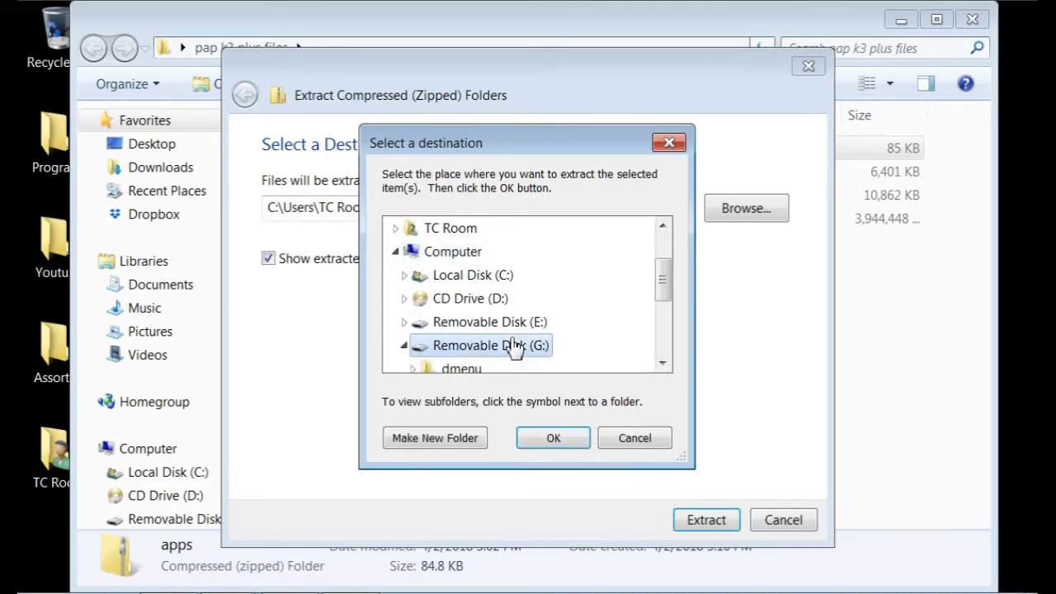
click(554, 440)
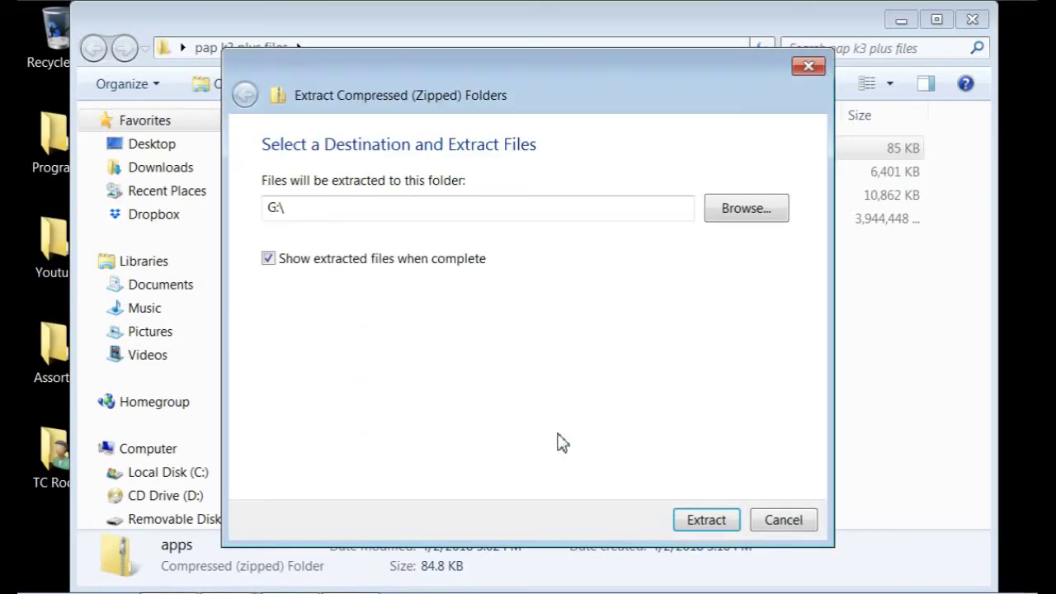
click(691, 518)
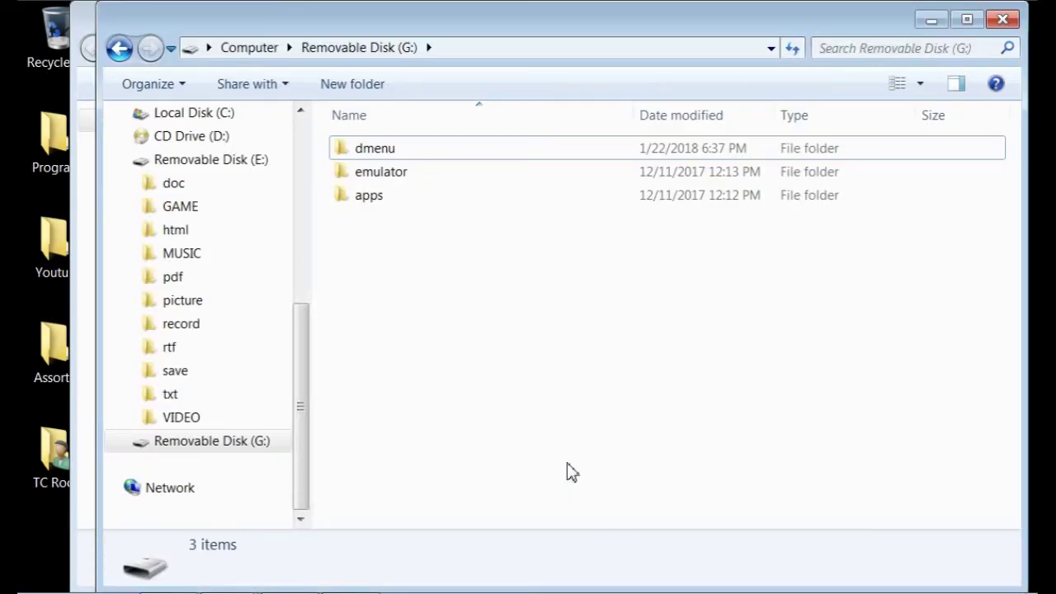
click(357, 204)
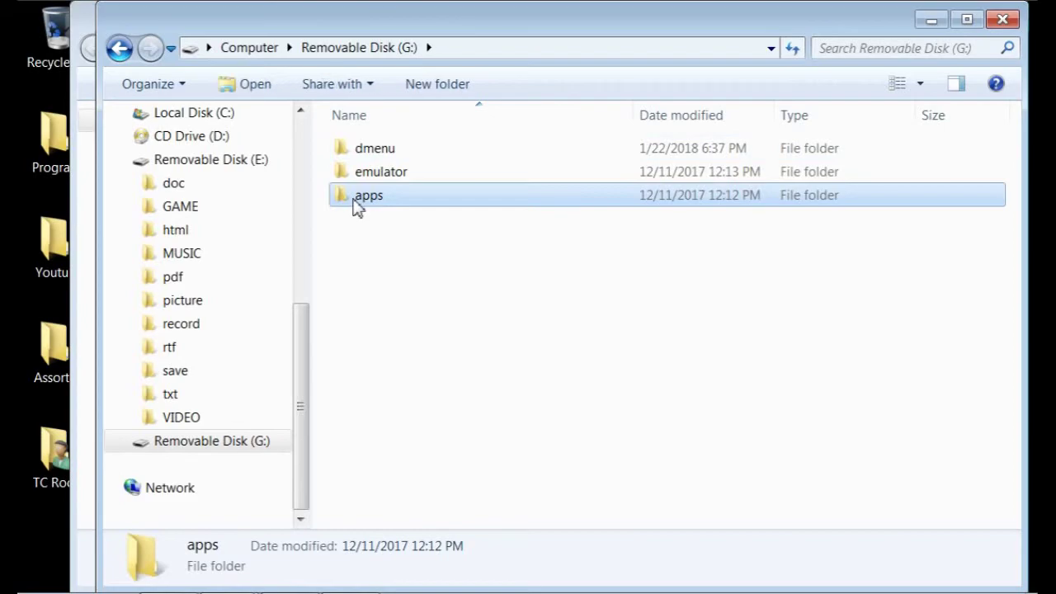
- Examine the contents of the dmenu and emulator folders on Removable Disk (G:)
double_click(364, 154)
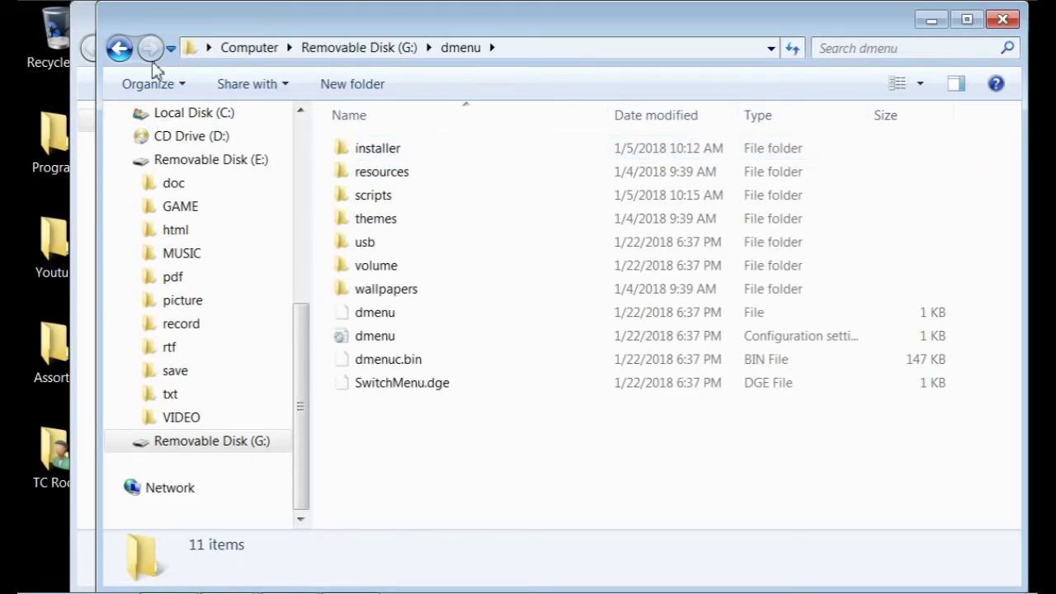
click(118, 48)
double_click(375, 175)
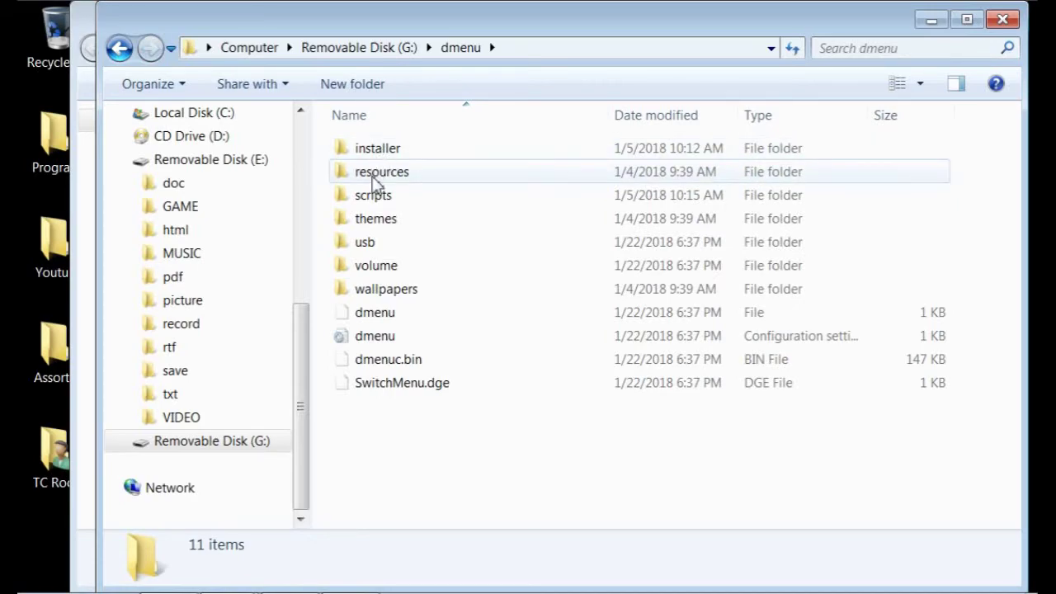
click(119, 48)
double_click(417, 204)
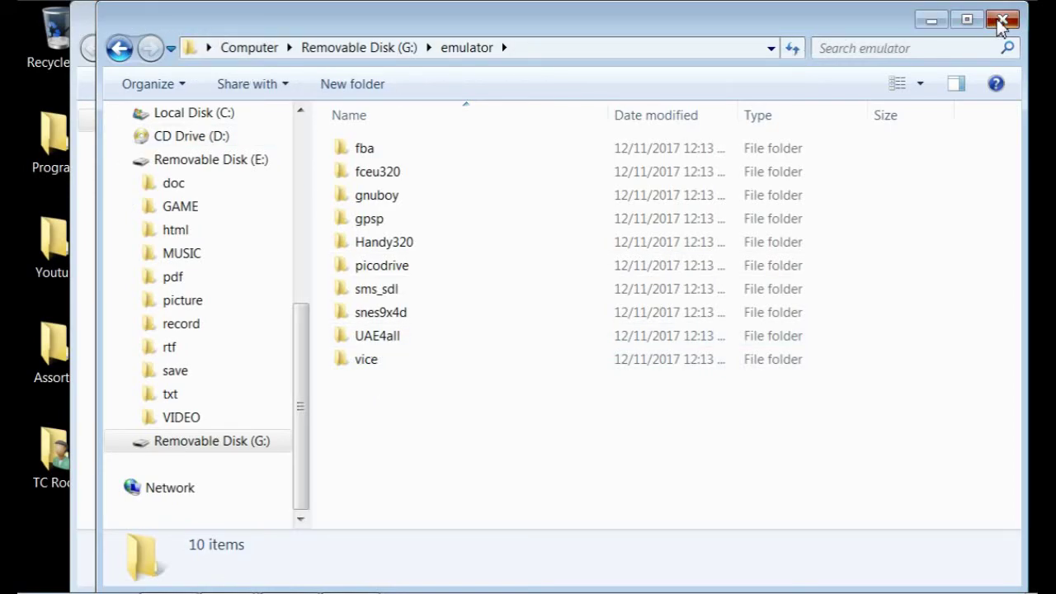
- Close both folder windows and return to the PAP KIII Plus forum thread in Firefox, looking through its earlier replies
click(1001, 23)
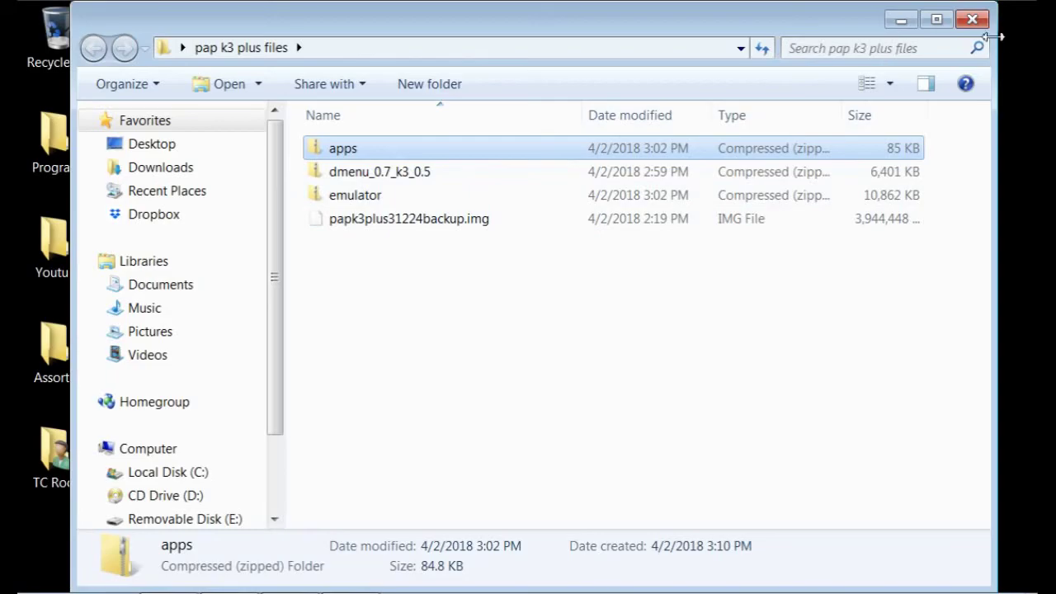
click(971, 19)
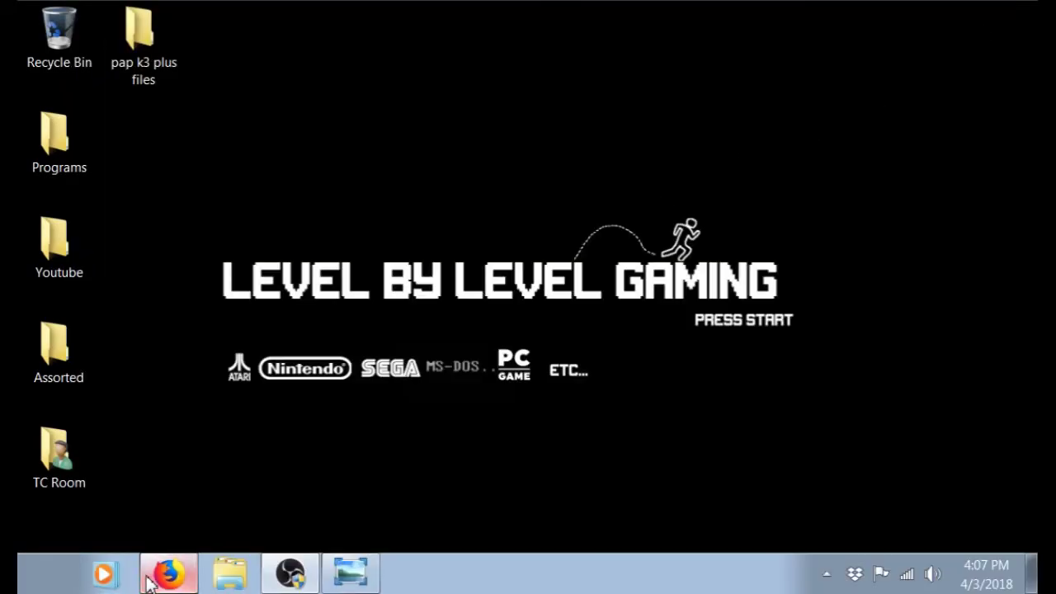
click(150, 583)
scroll(354, 401, up, 20)
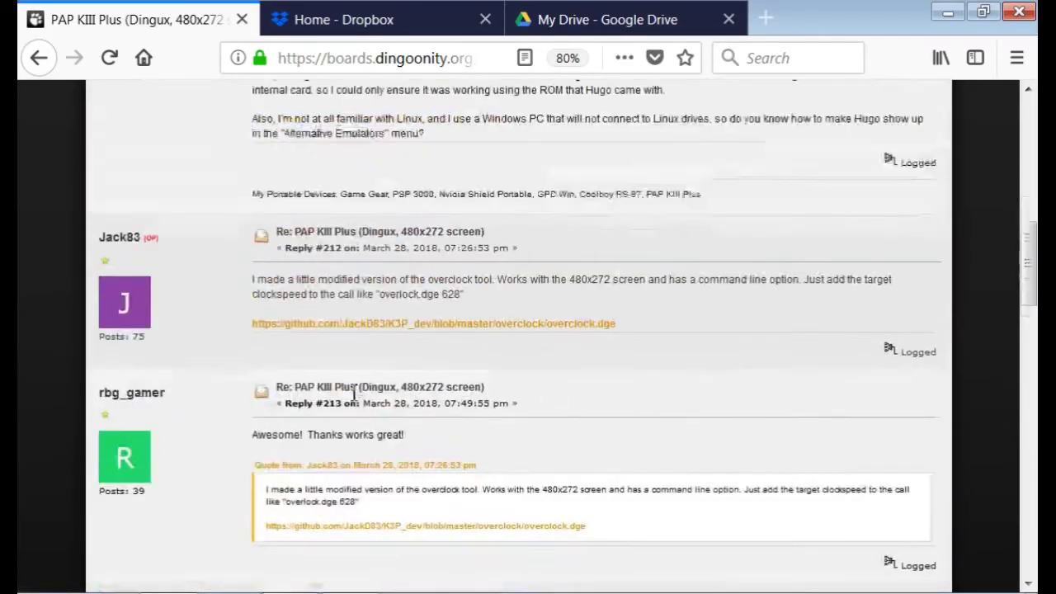